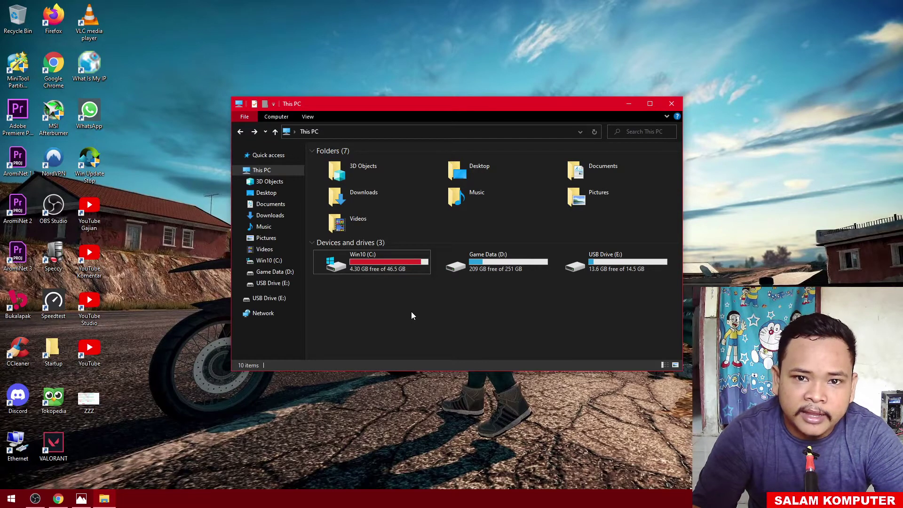
# Check the free space of the Win10 (C:) and Game Data (D:) drives in This PC.
pyautogui.click(409, 273)
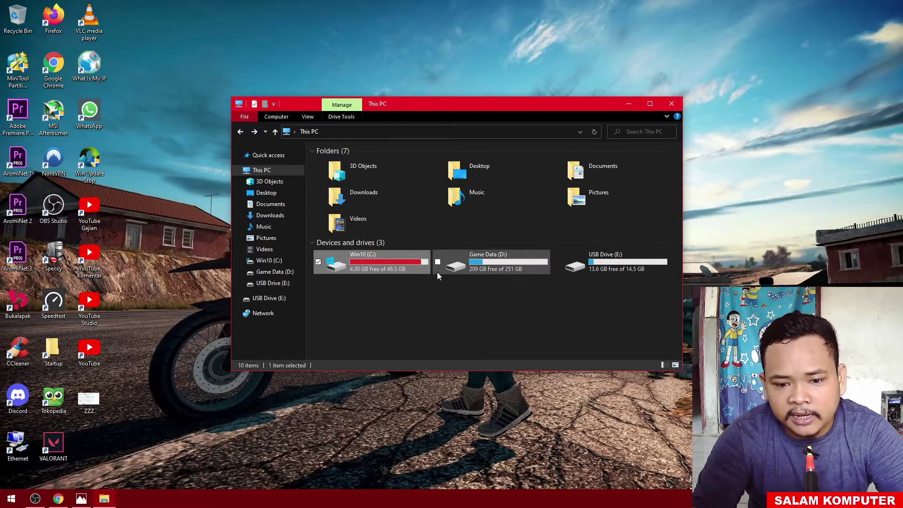
pyautogui.click(461, 269)
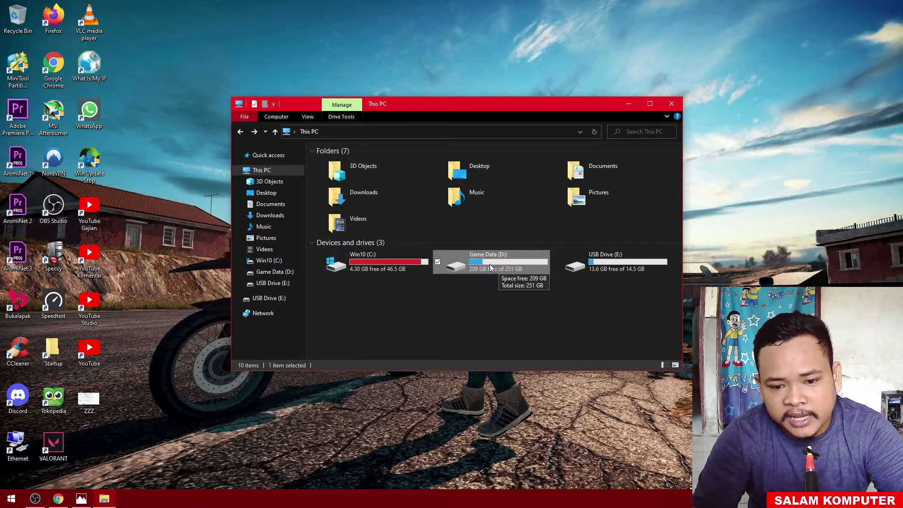
pyautogui.click(400, 270)
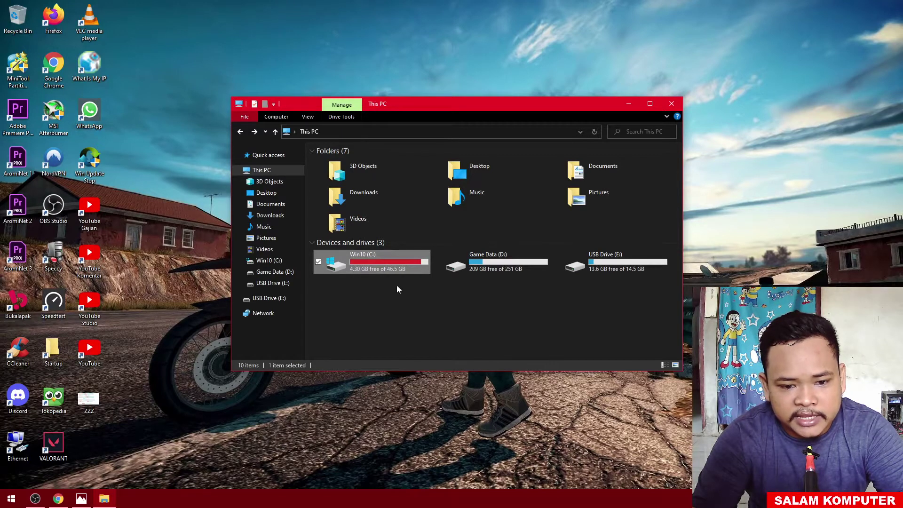
pyautogui.click(402, 270)
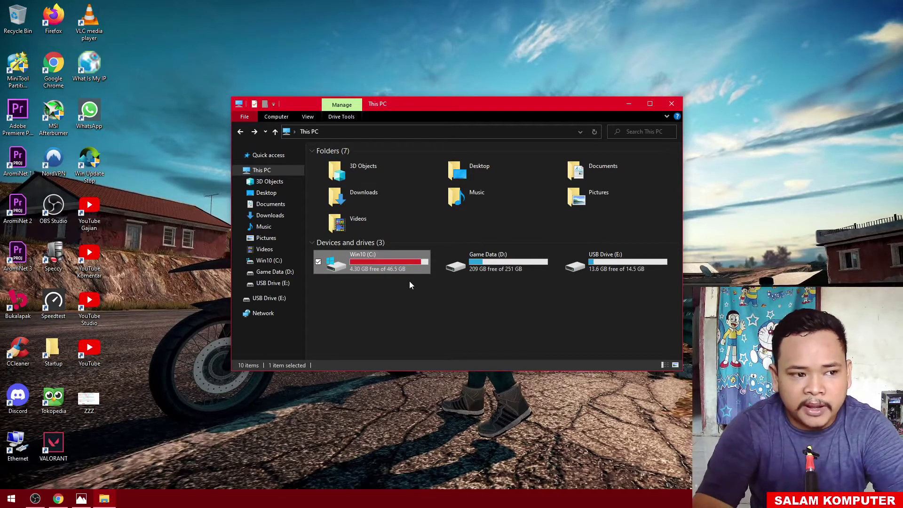
# View the contents of the Win10 (C:) and Game Data (D:) drives, and return to This PC.
pyautogui.doubleClick(387, 266)
pyautogui.moveTo(388, 266); pyautogui.dragTo(352, 162)
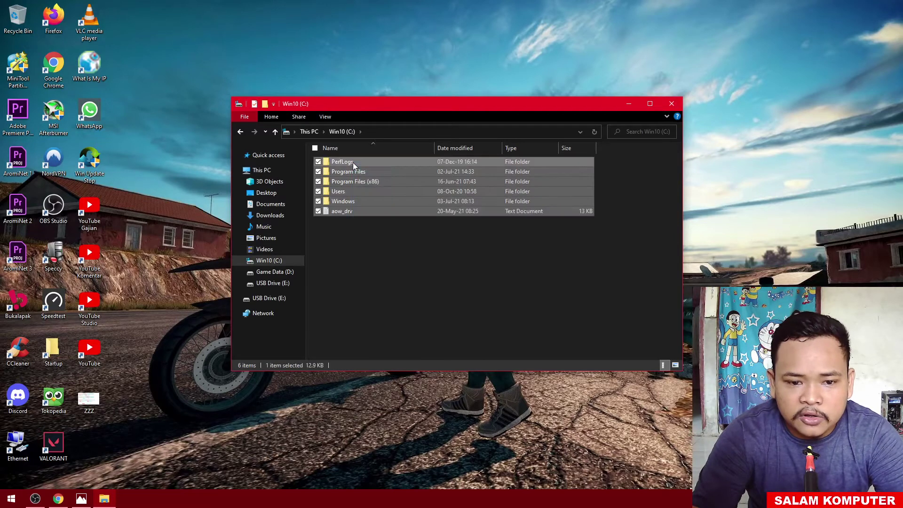
pyautogui.click(372, 256)
pyautogui.click(241, 132)
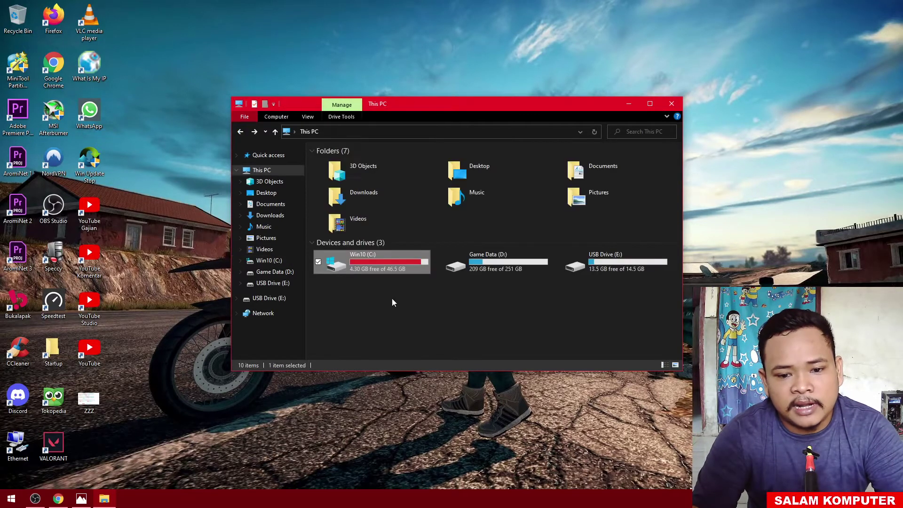
pyautogui.doubleClick(479, 271)
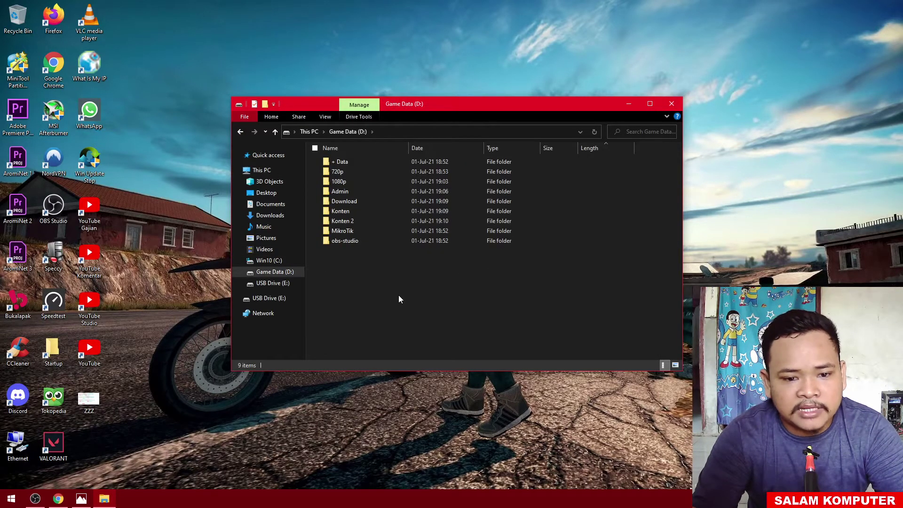
pyautogui.click(243, 132)
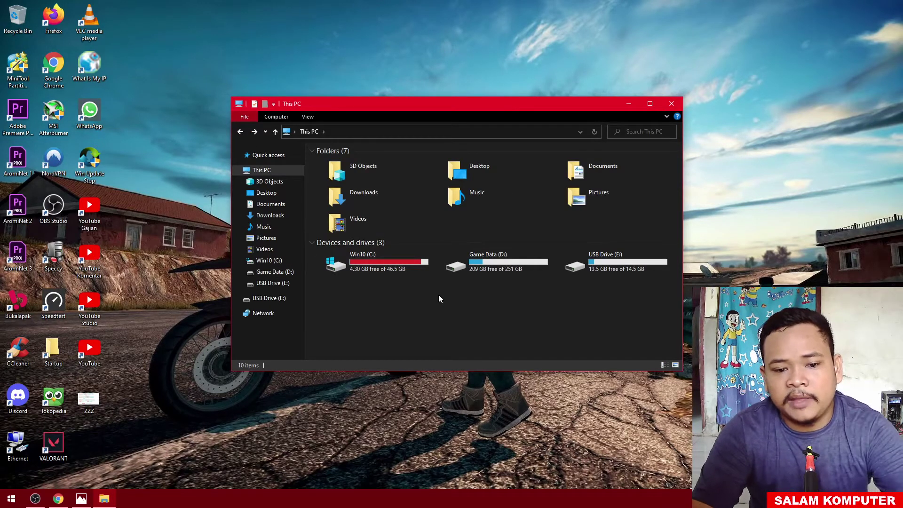
# Select the Win10 (C:) drive, and move the This PC window aside to select the MiniTool Partition Wizard desktop shortcut.
pyautogui.click(395, 270)
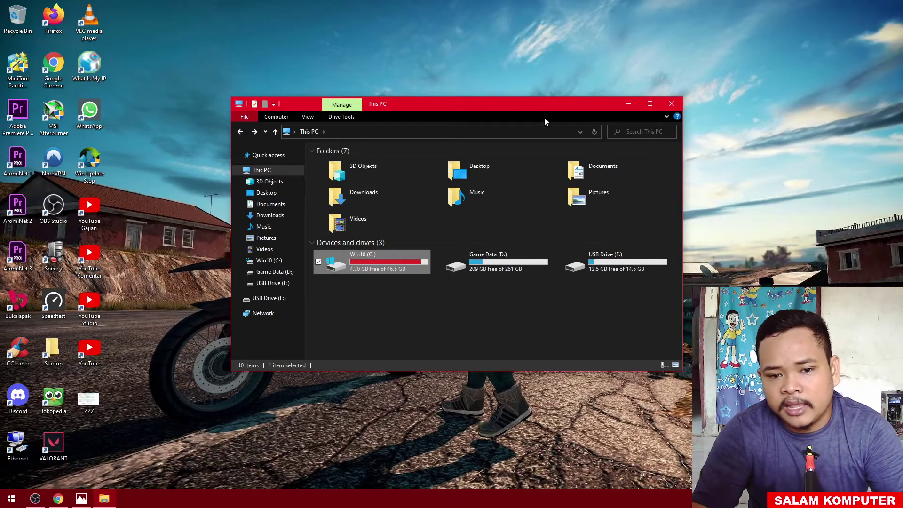
pyautogui.moveTo(446, 103); pyautogui.dragTo(542, 76)
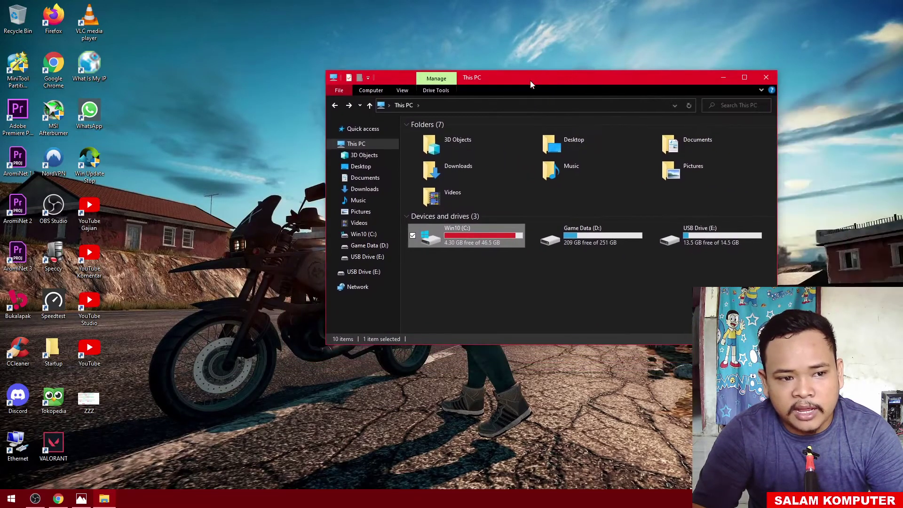
pyautogui.click(26, 68)
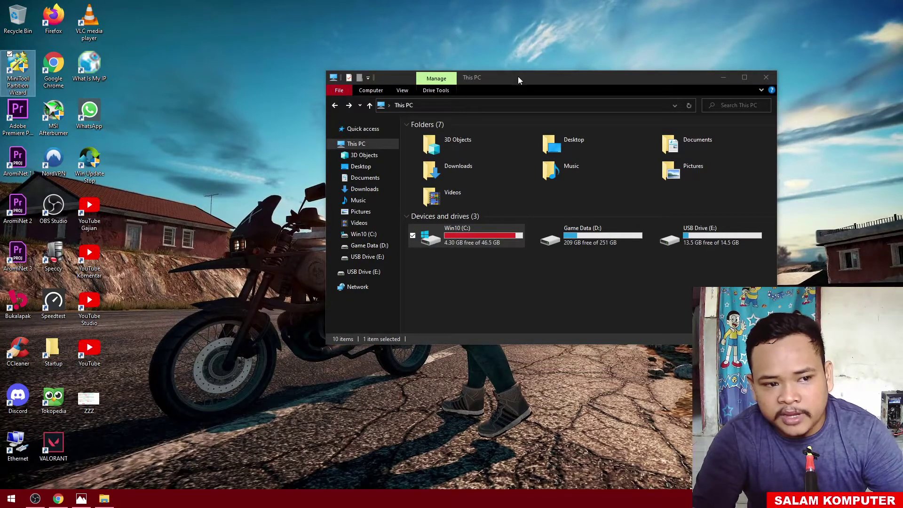
pyautogui.moveTo(518, 76)
pyautogui.mouseDown()
pyautogui.moveTo(433, 68)
pyautogui.moveTo(525, 76)
pyautogui.mouseUp()
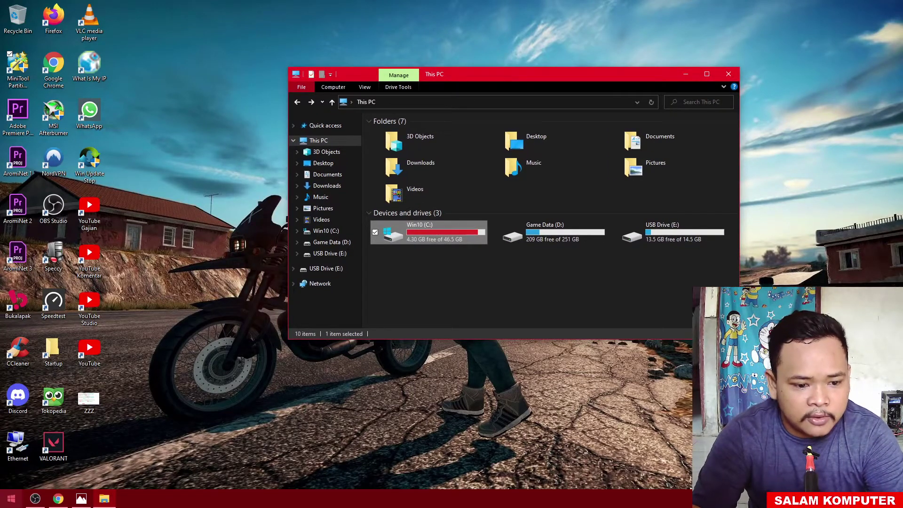
# Search Windows for "disk", open the hard disk partition tool, and maximize its window.
pyautogui.press('super')
pyautogui.write('disk')
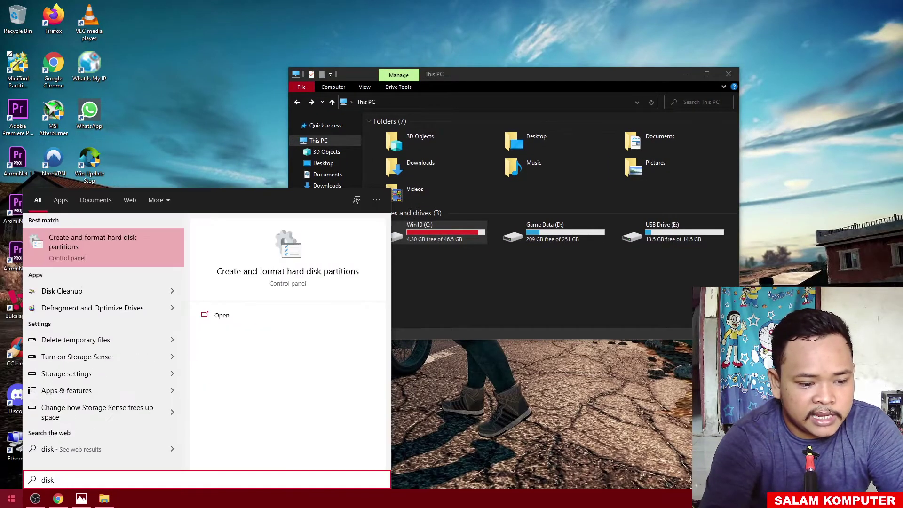
pyautogui.click(83, 250)
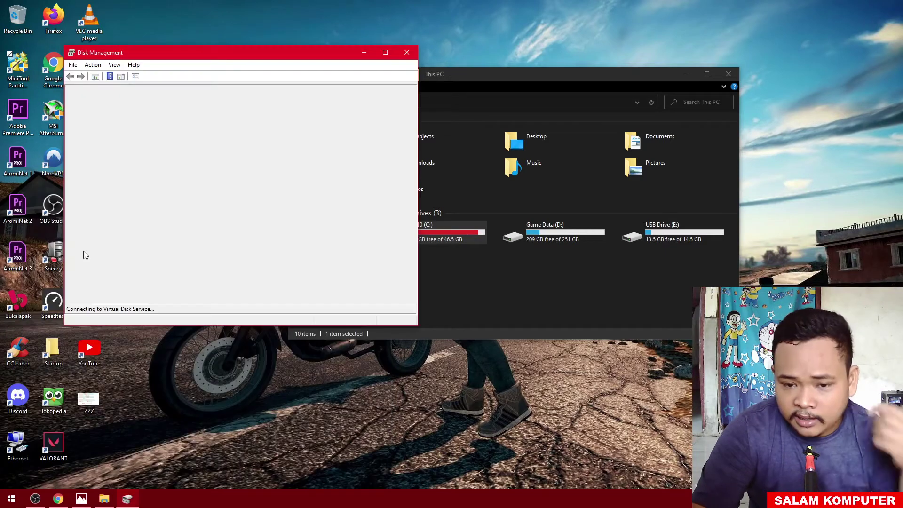
pyautogui.moveTo(167, 57); pyautogui.dragTo(373, 83)
pyautogui.doubleClick(373, 83)
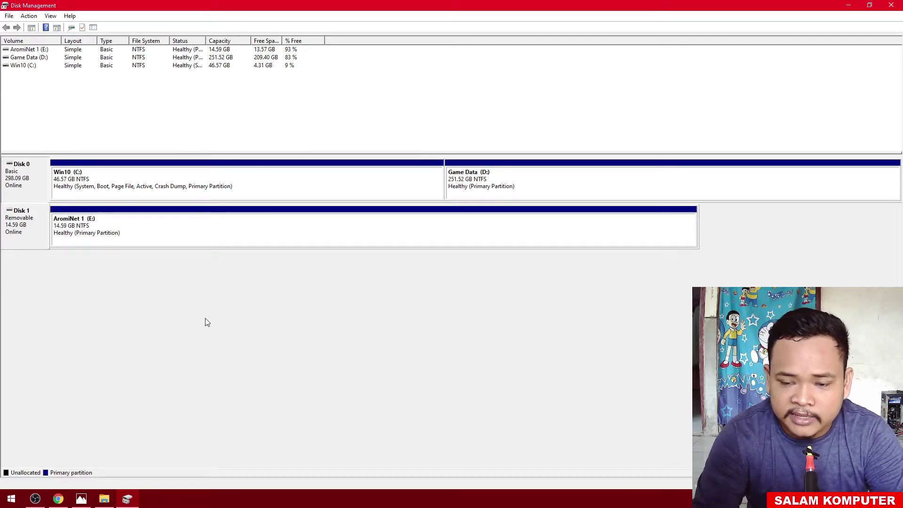
# Inspect the Win10 (C:) and Game Data (D:) partitions on Disk 0, and close Disk Management.
pyautogui.click(145, 192)
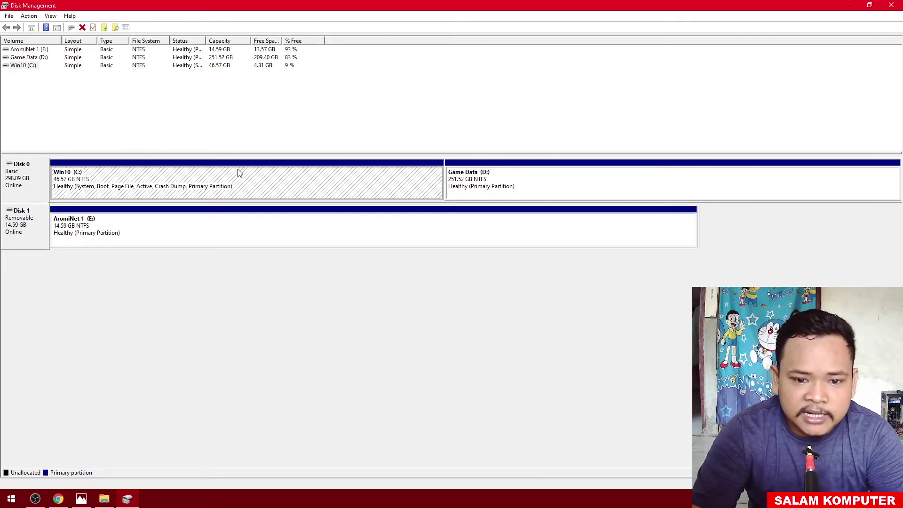
pyautogui.click(484, 184)
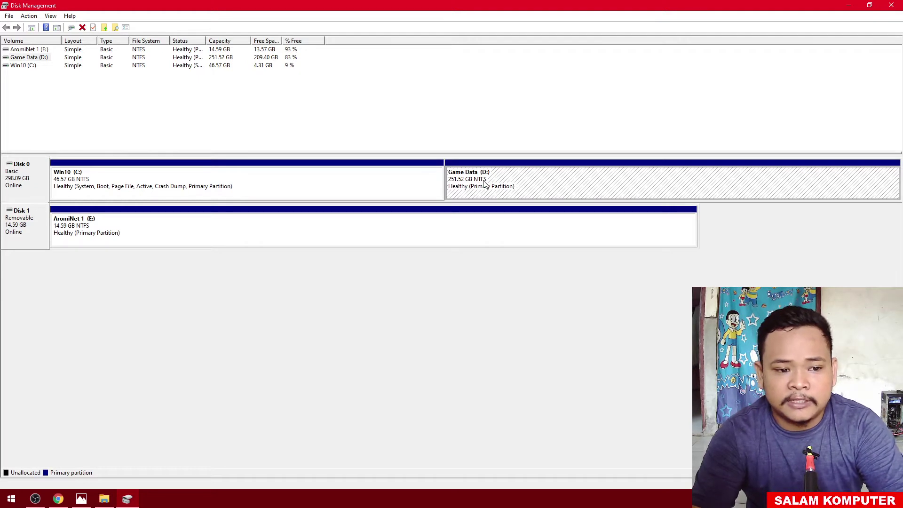
pyautogui.click(335, 183)
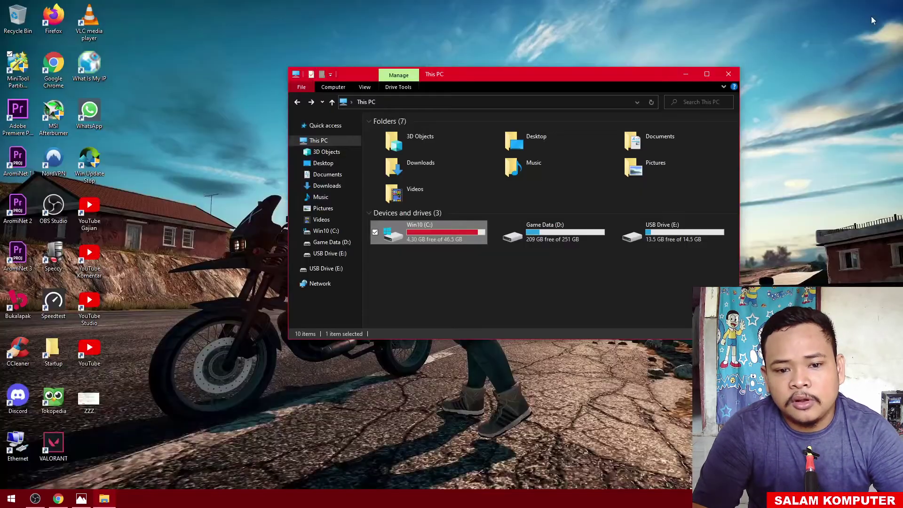
# Switch to Photos to examine the partition resizing diagram ZZZ.png, and close it along with the This PC window.
pyautogui.moveTo(510, 77); pyautogui.dragTo(640, 84)
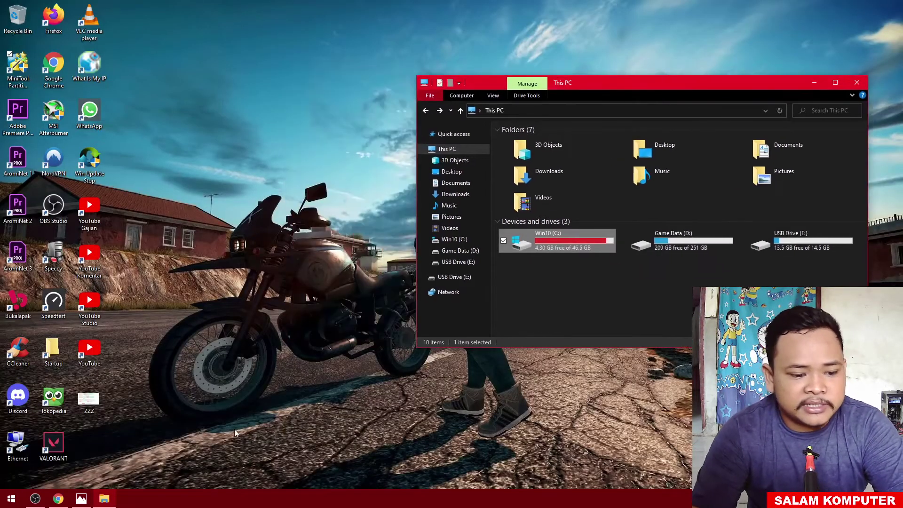
pyautogui.click(81, 498)
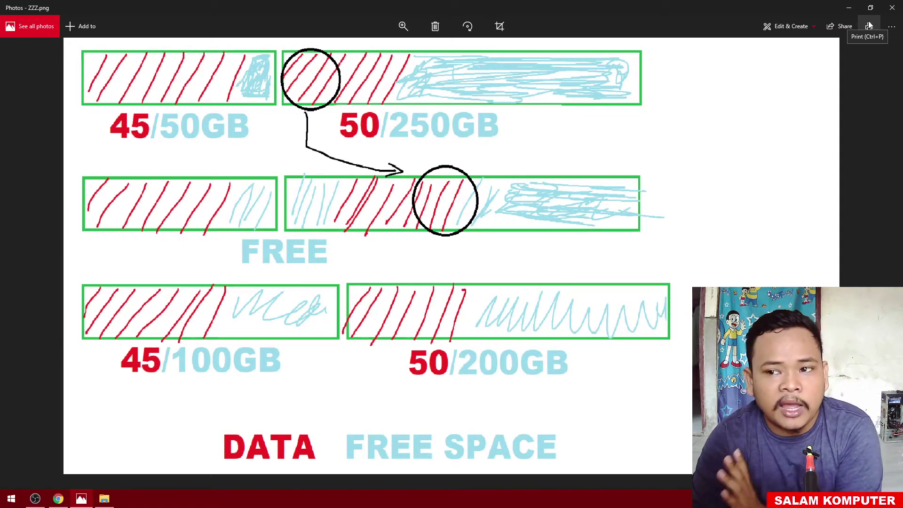
pyautogui.click(891, 8)
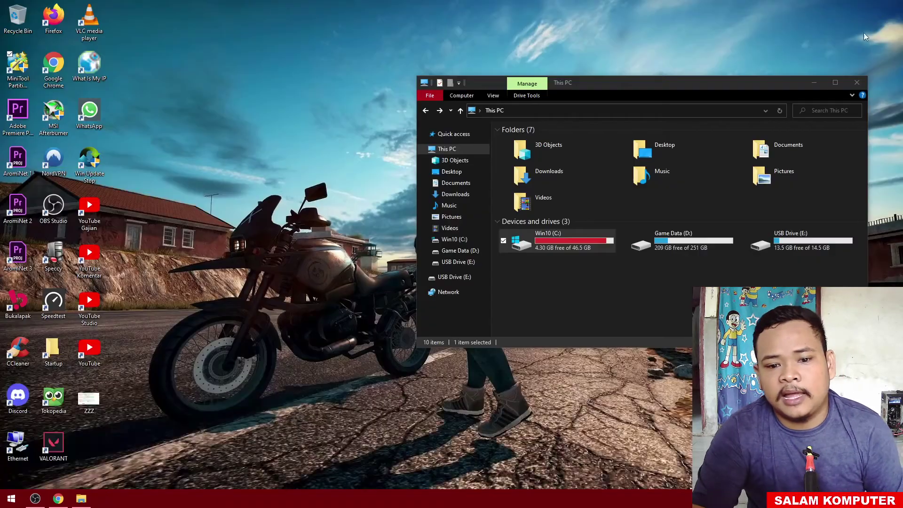
pyautogui.hotkey('alt', 'F4')
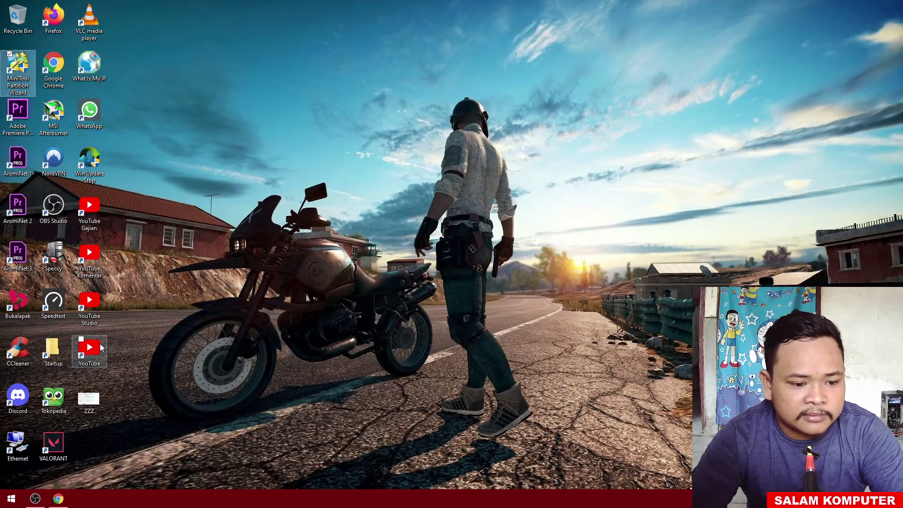
# Switch to Chrome and review the MiniTool Partition Wizard download page's version number, product information and edition list.
pyautogui.click(58, 499)
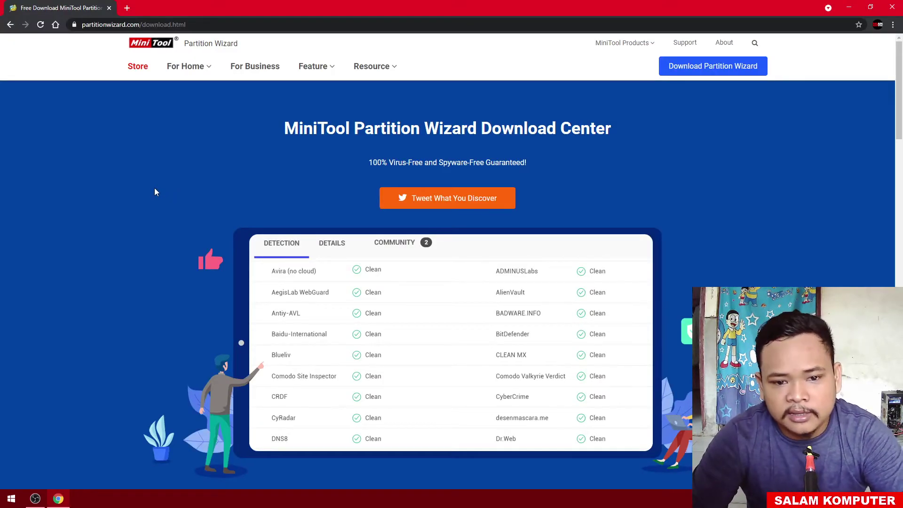
pyautogui.scroll(-5, 155, 192)
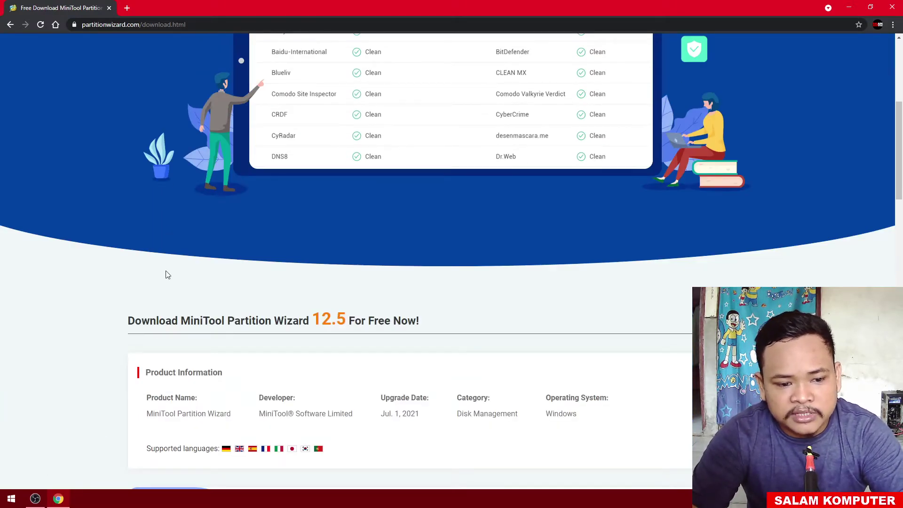
pyautogui.scroll(-1, 165, 314)
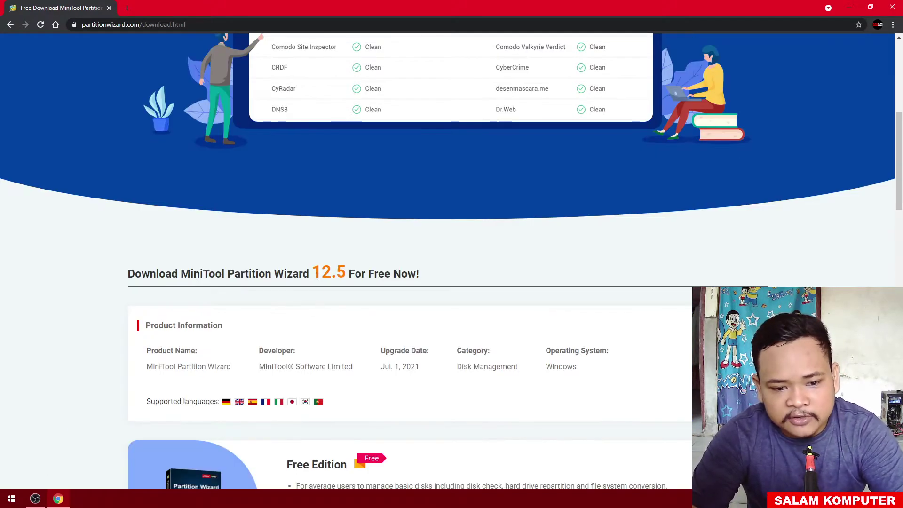
pyautogui.moveTo(313, 273); pyautogui.dragTo(348, 275)
pyautogui.scroll(-2, 470, 298)
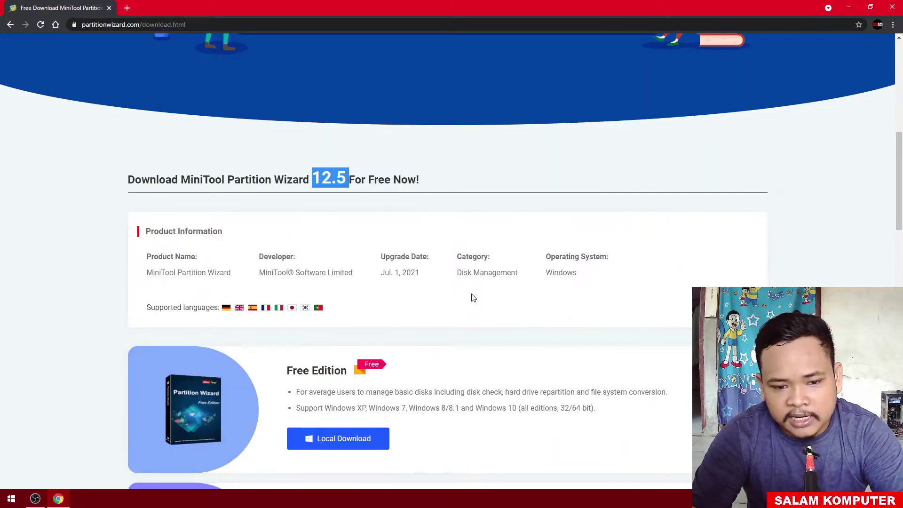
pyautogui.scroll(-3, 474, 297)
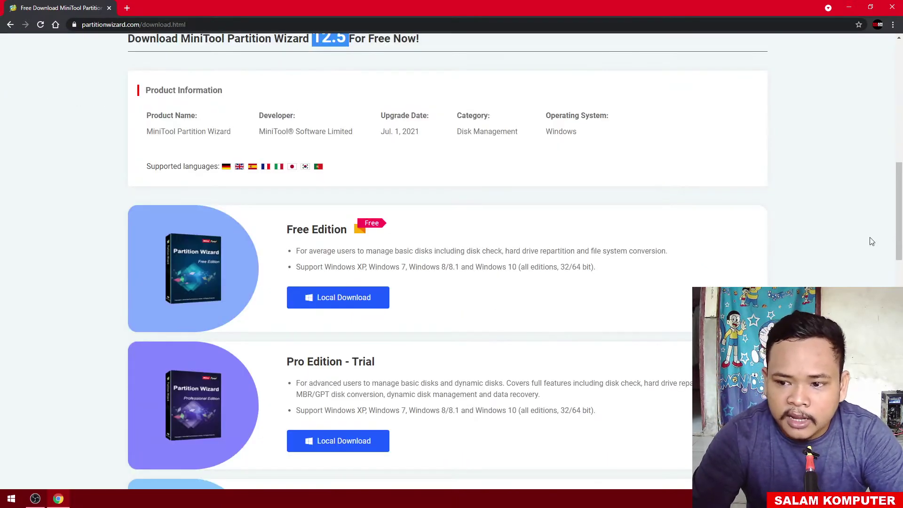
pyautogui.scroll(-2, 900, 217)
pyautogui.scroll(-2, 900, 217)
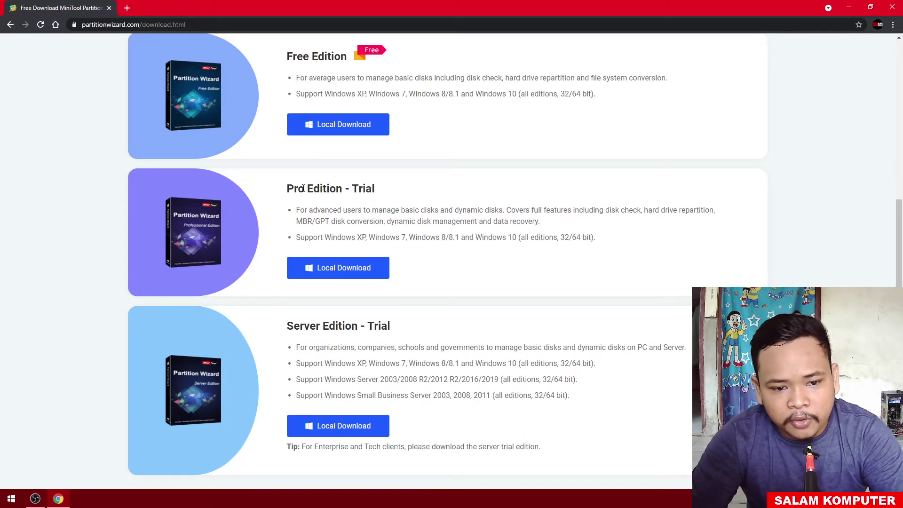
# Compare the Pro Edition and Server Edition trials with the Free Edition on the download page.
pyautogui.moveTo(287, 188); pyautogui.dragTo(344, 193)
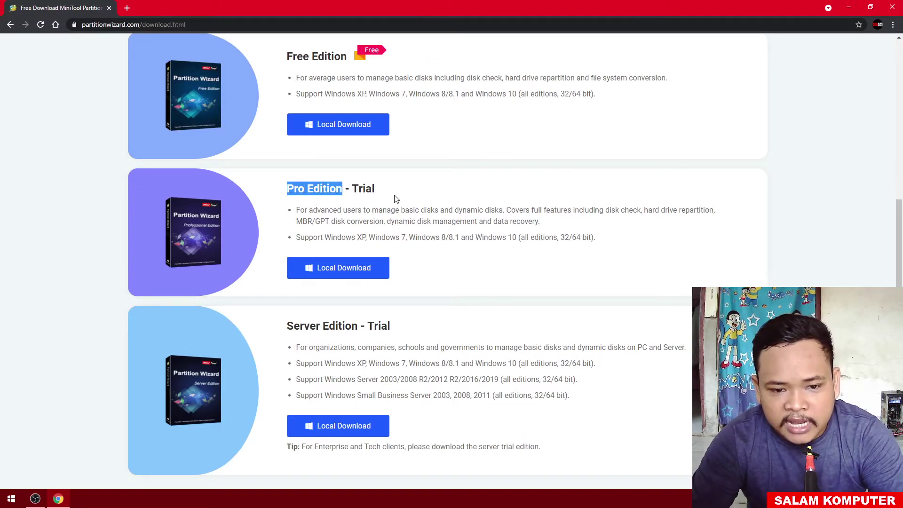
pyautogui.doubleClick(354, 187)
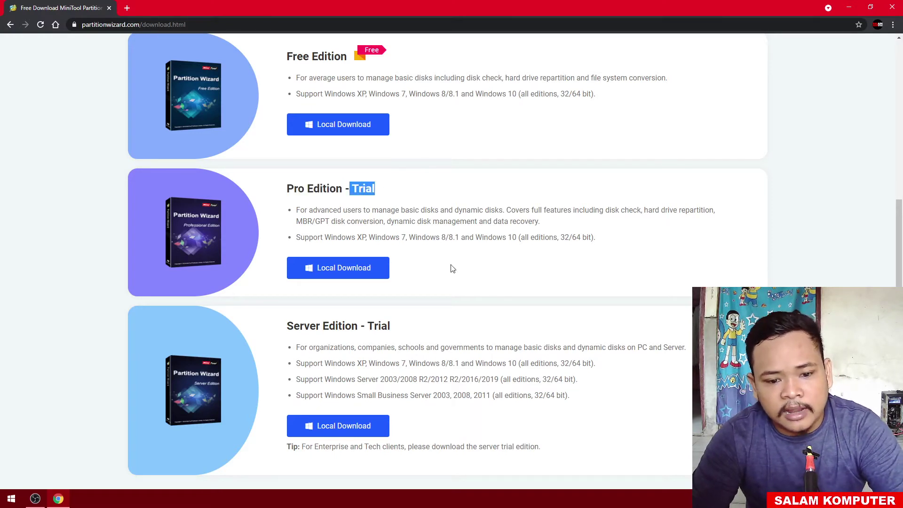
pyautogui.moveTo(288, 325); pyautogui.dragTo(406, 329)
pyautogui.click(404, 336)
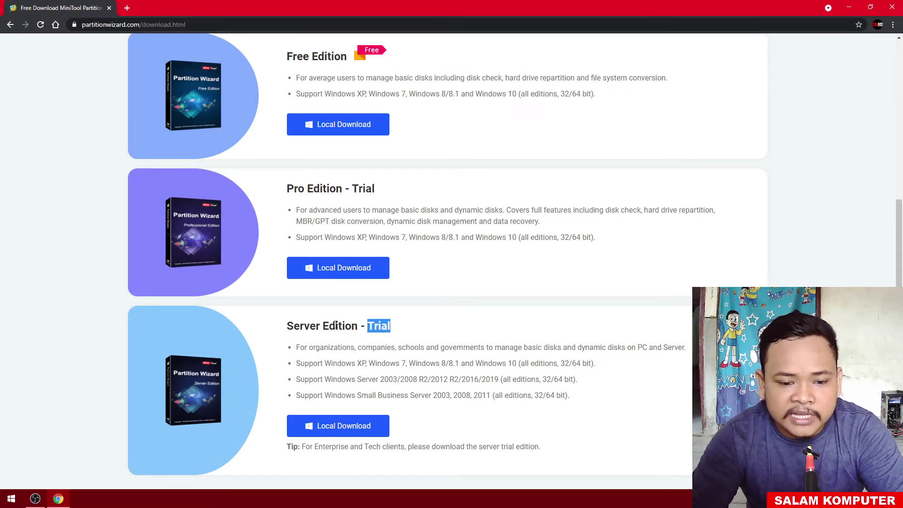
pyautogui.click(377, 328)
pyautogui.moveTo(369, 324); pyautogui.dragTo(406, 328)
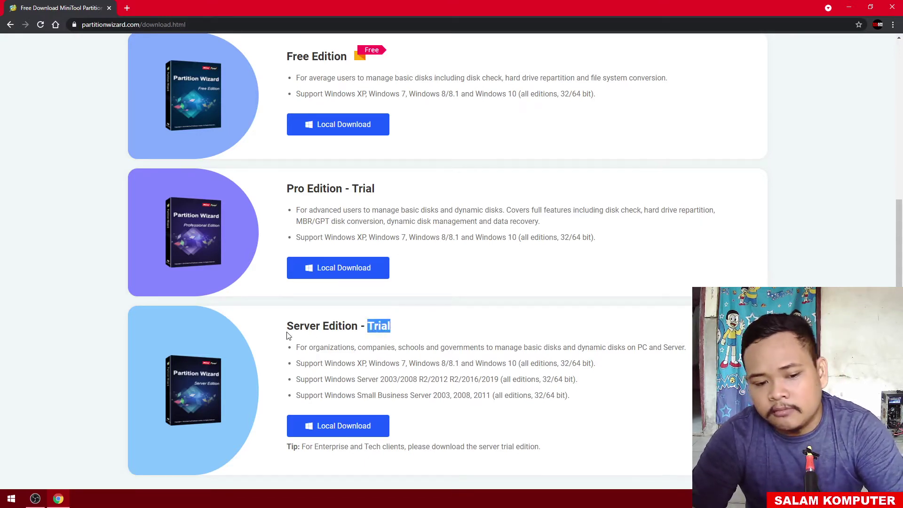
pyautogui.moveTo(288, 335); pyautogui.dragTo(358, 332)
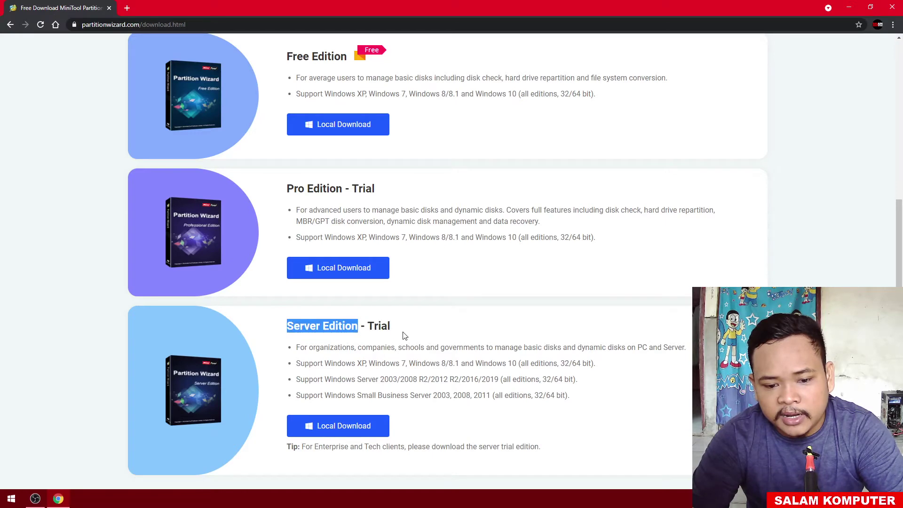
pyautogui.scroll(-2, 444, 336)
pyautogui.scroll(3, 446, 338)
pyautogui.click(443, 325)
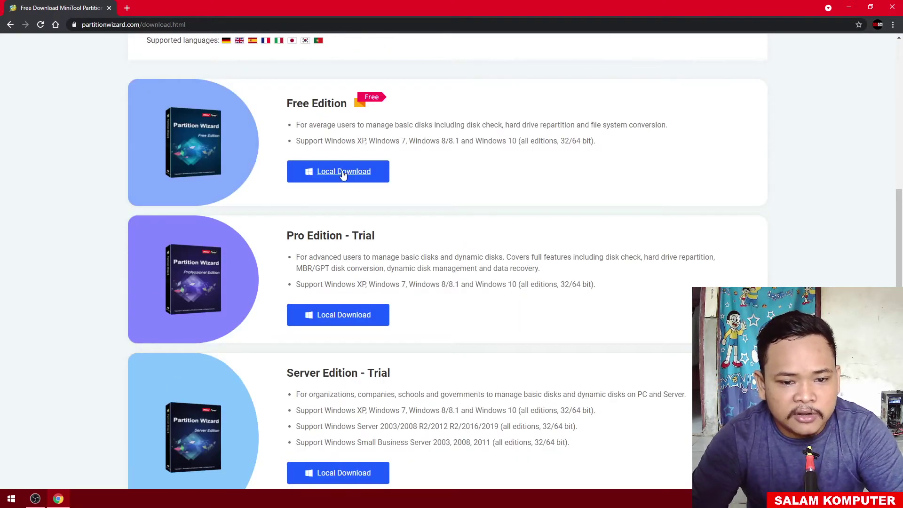
pyautogui.scroll(1, 362, 183)
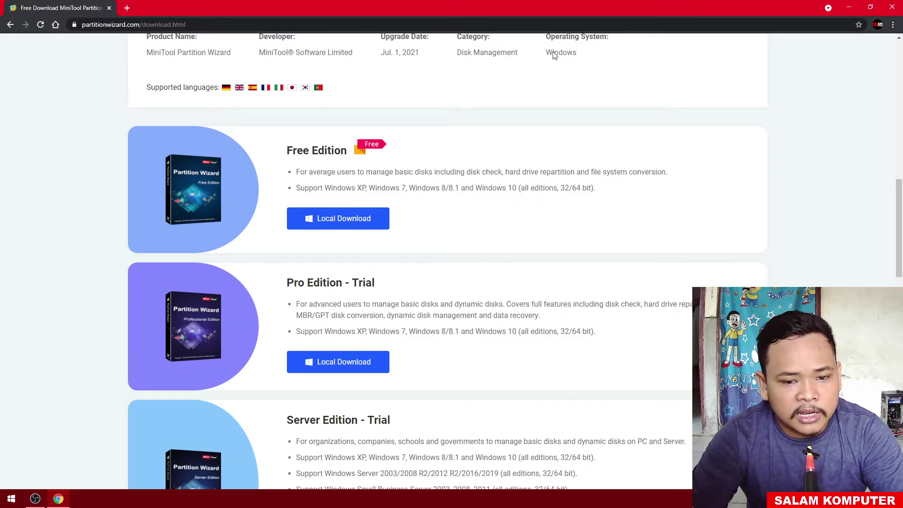
# Close Chrome, switch to MiniTool Partition Wizard, and select the Game Data (D:) partition on Disk 1.
pyautogui.click(892, 8)
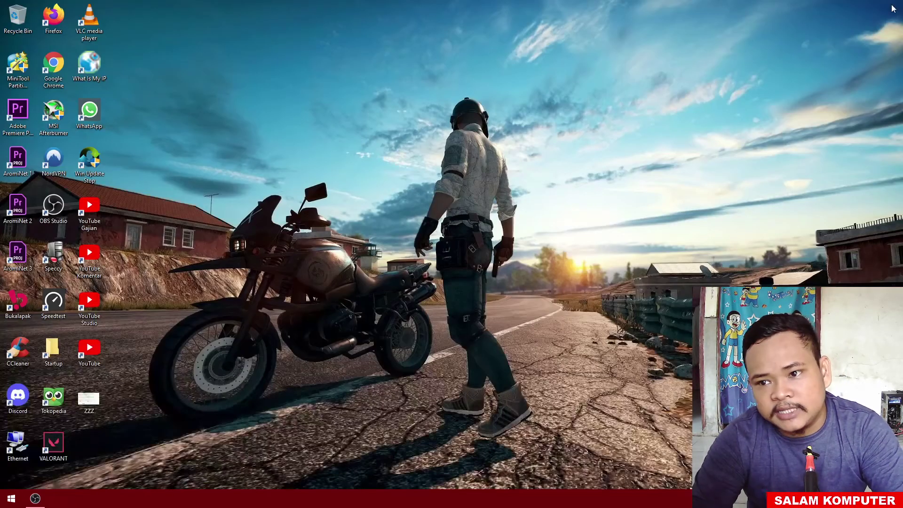
pyautogui.doubleClick(14, 90)
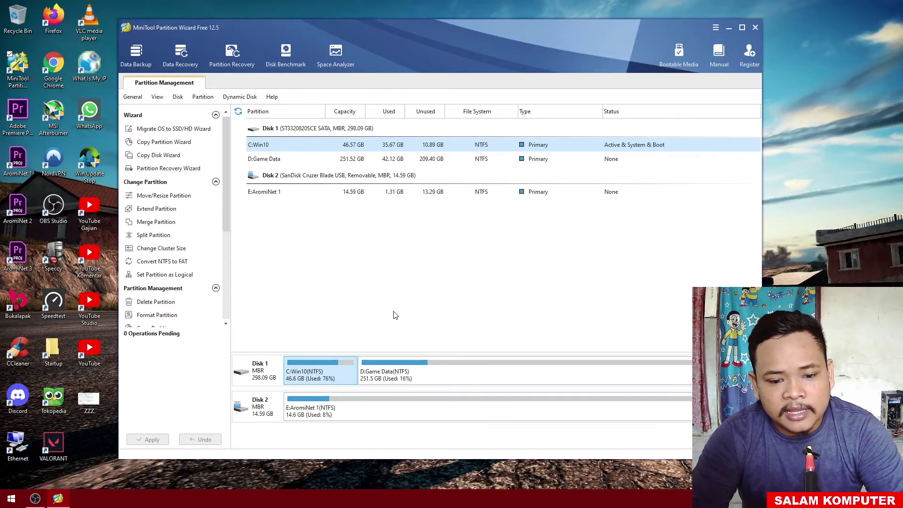
pyautogui.click(275, 376)
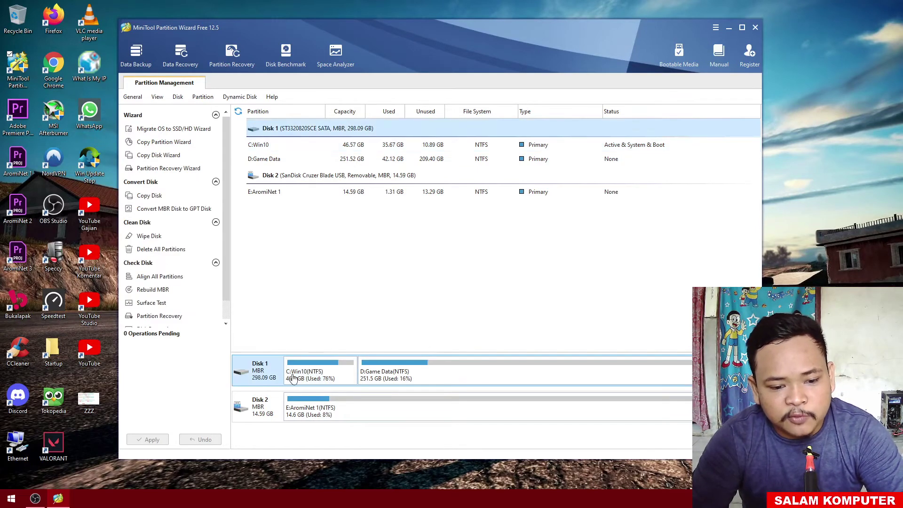
pyautogui.click(391, 376)
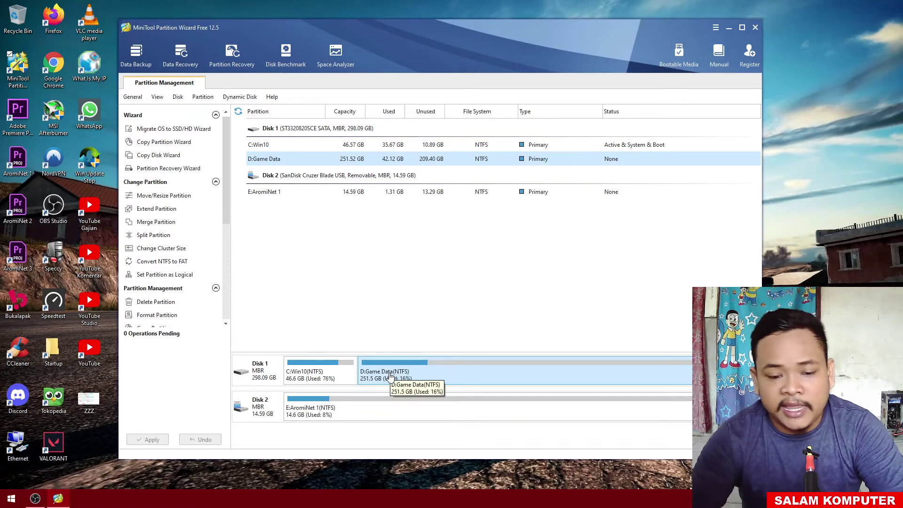
# Start Move/Resize on the Game Data (D:) partition, and consult the resizing diagram ZZZ.png in Photos before returning to the dialog.
pyautogui.rightClick(388, 375)
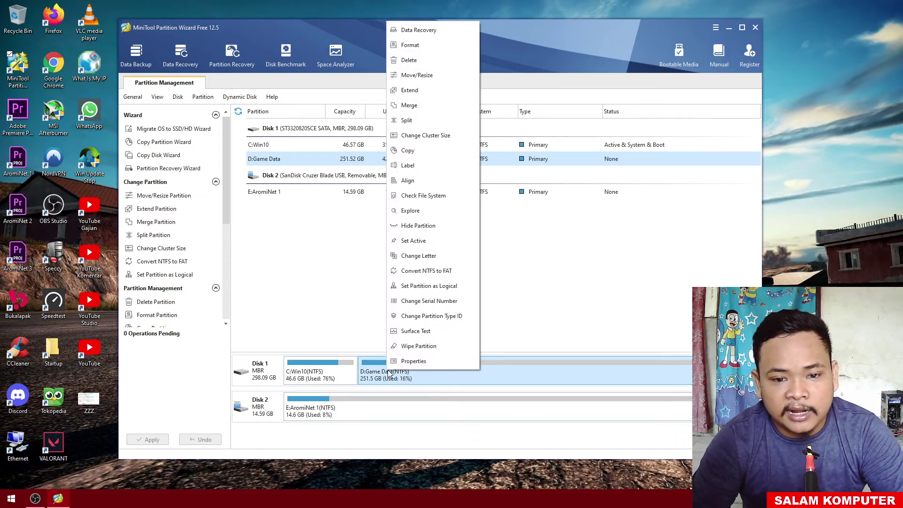
pyautogui.click(423, 75)
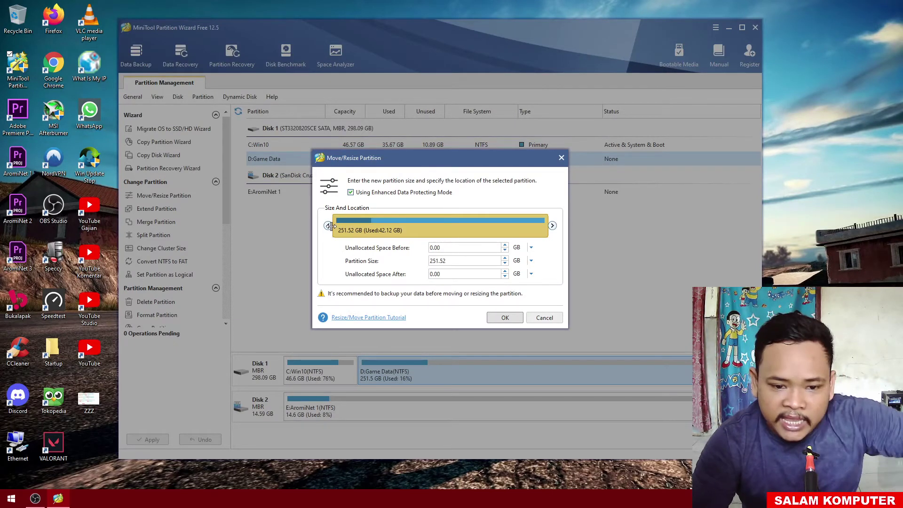
pyautogui.doubleClick(89, 400)
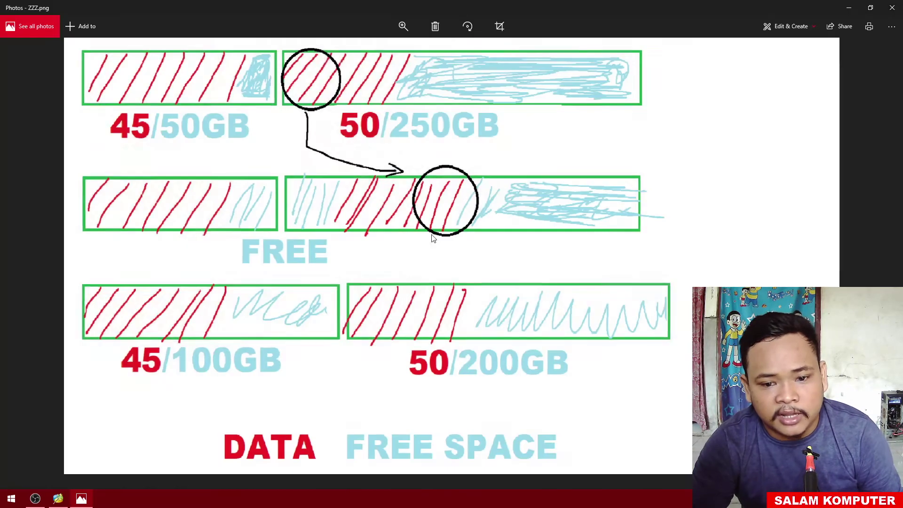
pyautogui.click(892, 8)
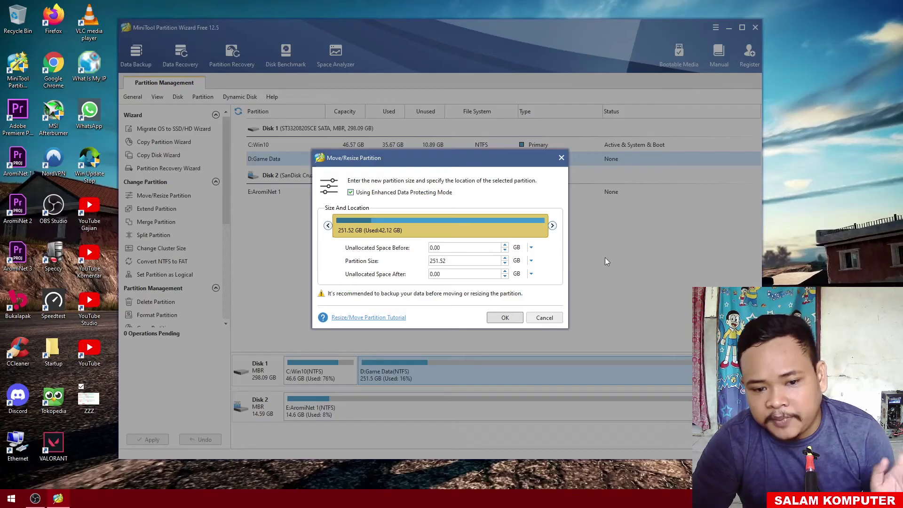
# Shrink Game Data (D:) to 231.46 GB with 20.00 GB of unallocated space before it, and confirm the resize.
pyautogui.moveTo(333, 226); pyautogui.dragTo(348, 226)
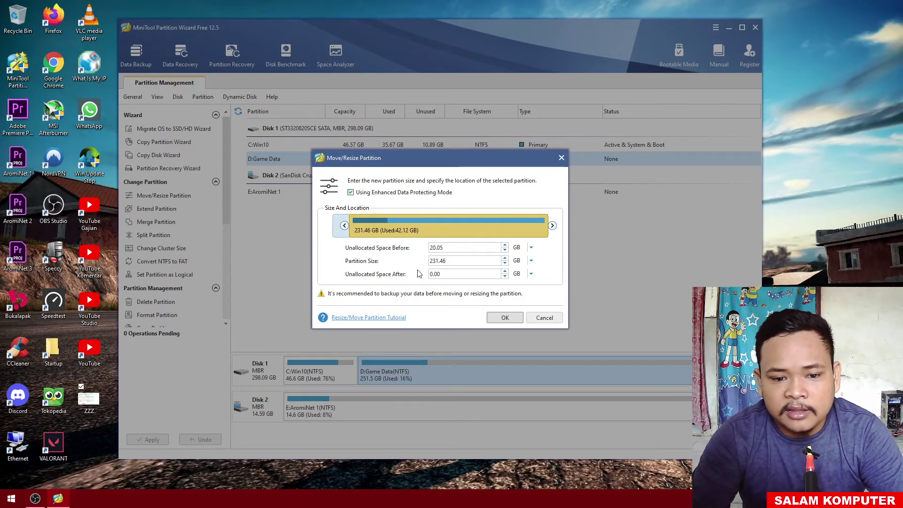
pyautogui.click(463, 249)
pyautogui.press('BackSpace')
pyautogui.write('0')
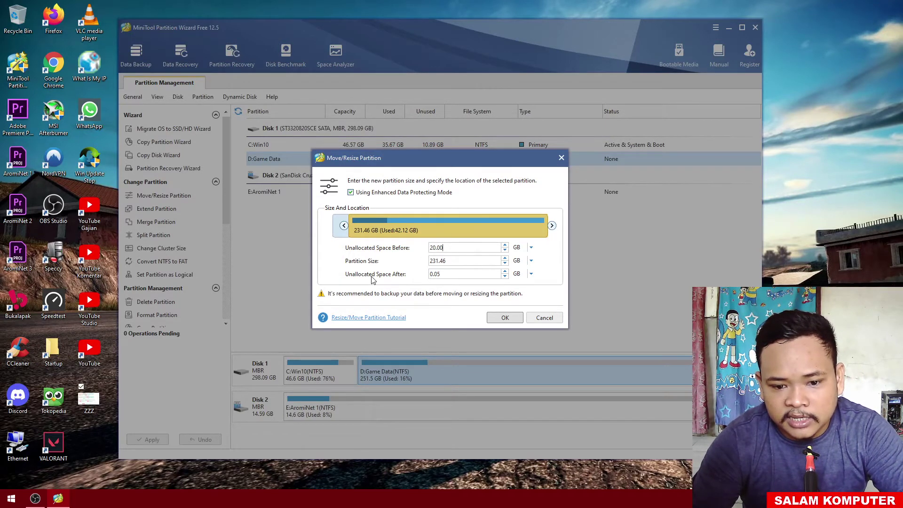
pyautogui.click(475, 276)
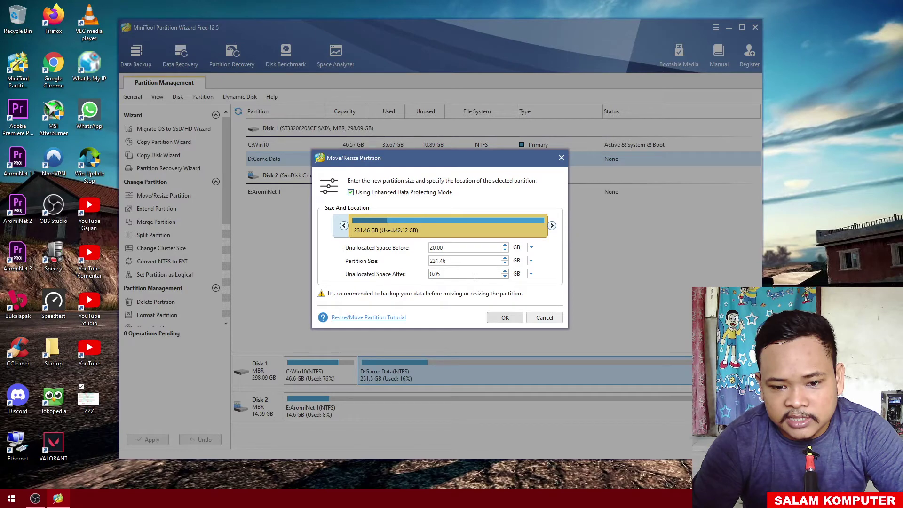
pyautogui.press('Return')
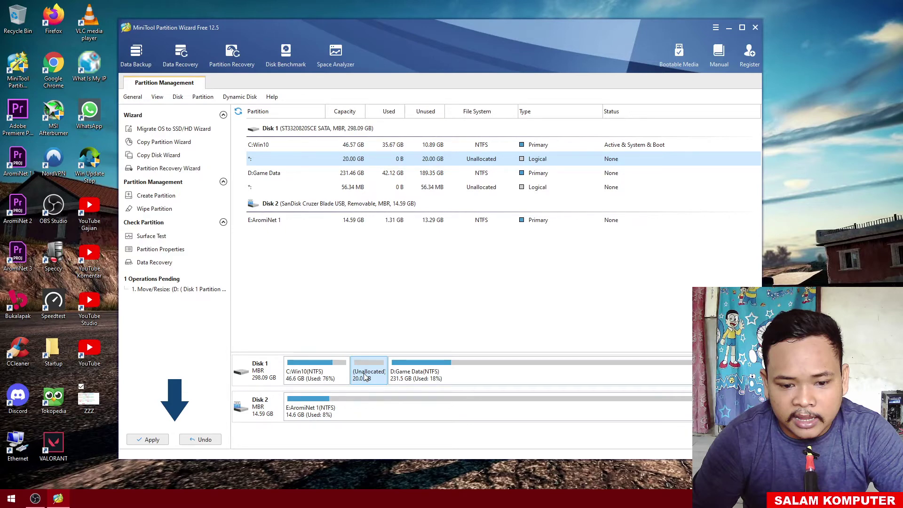
# Extend the Win10 (C:) partition over the adjacent unallocated space to a size of 66.57 GB.
pyautogui.click(320, 380)
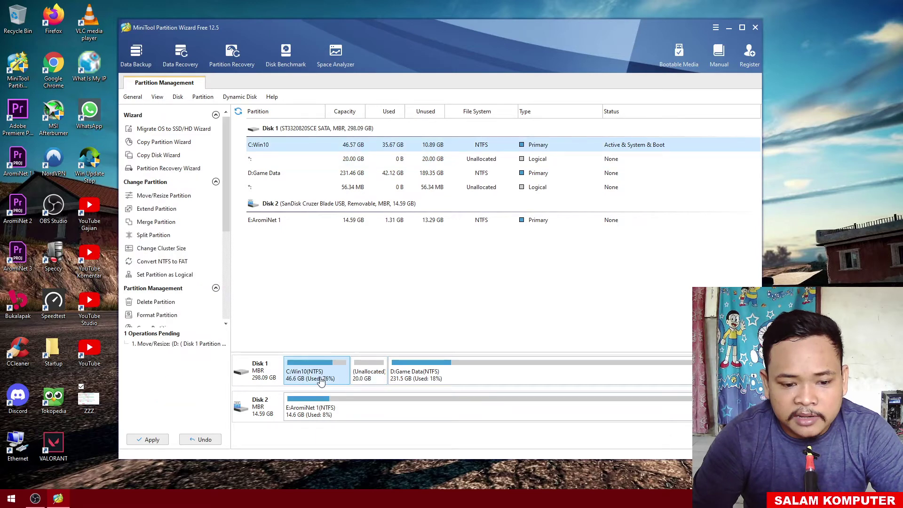
pyautogui.doubleClick(320, 380)
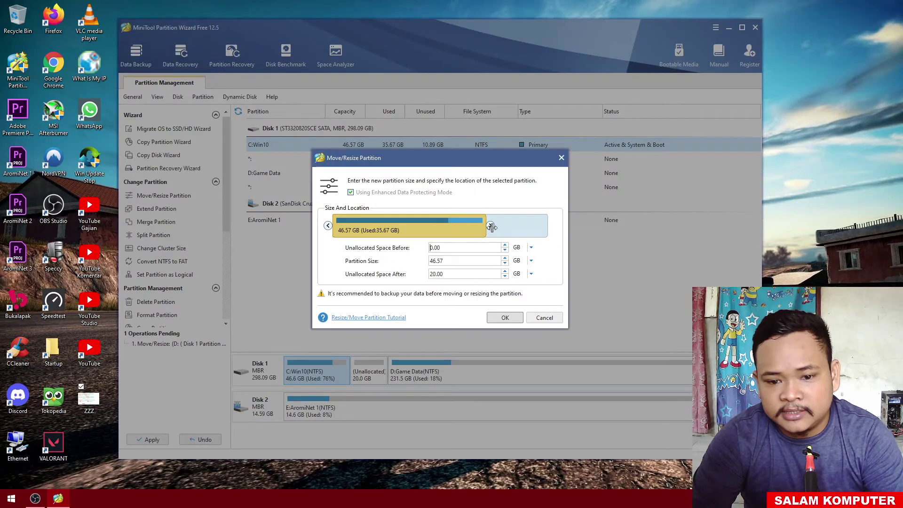
pyautogui.moveTo(491, 228); pyautogui.dragTo(557, 237)
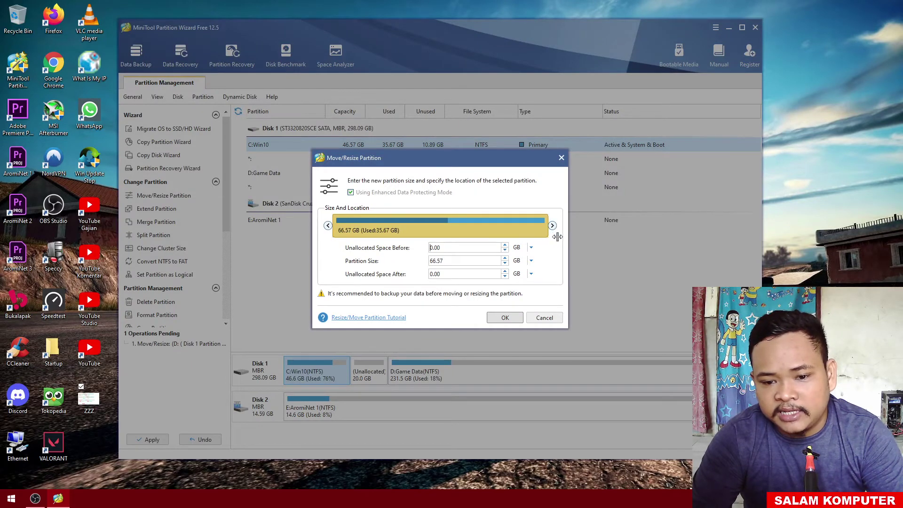
pyautogui.click(462, 247)
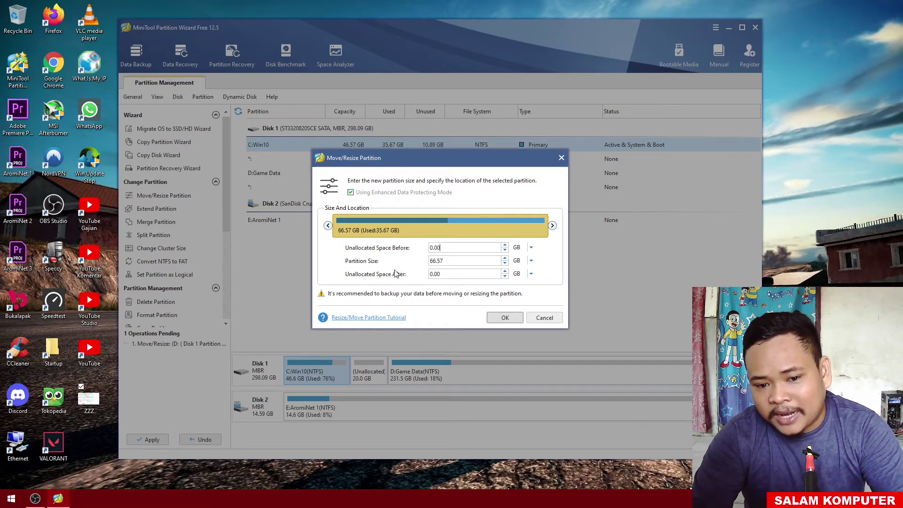
pyautogui.click(504, 318)
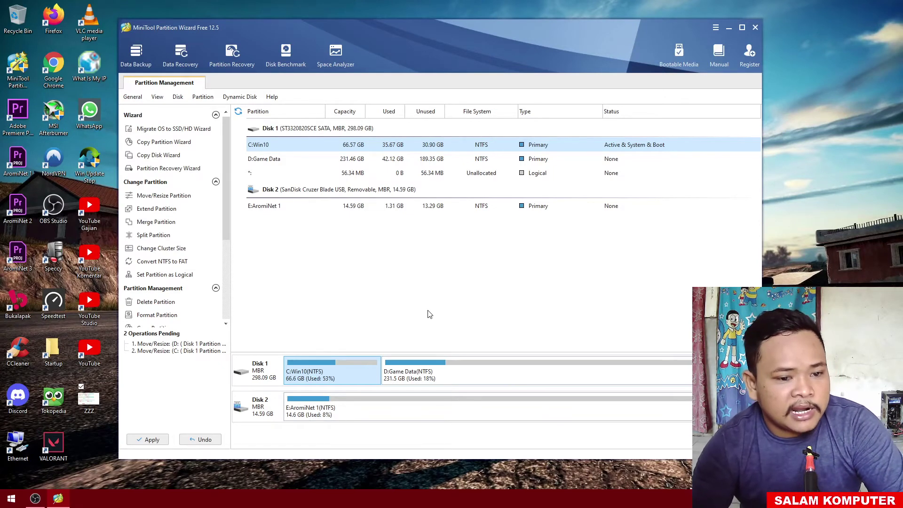
# Review the diagram ZZZ.png in Photos once more, and apply the two pending resize operations in MiniTool Partition Wizard.
pyautogui.doubleClick(86, 413)
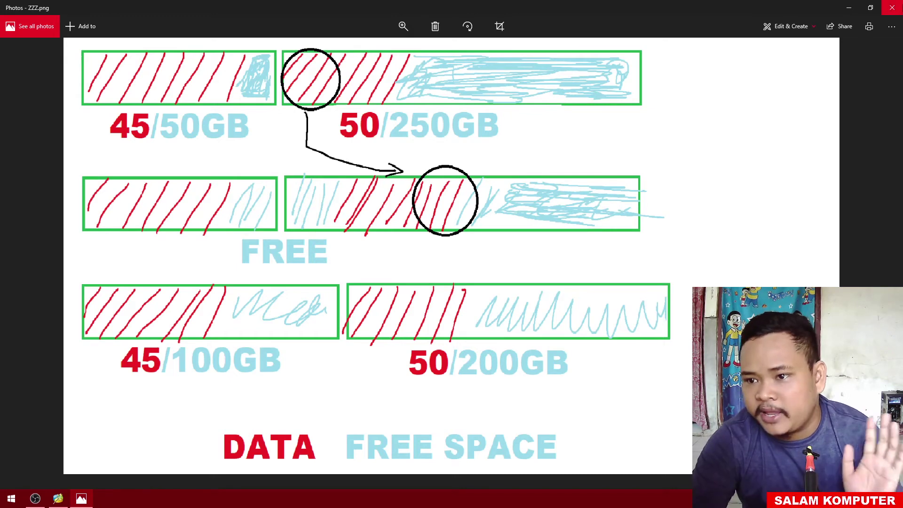
pyautogui.click(891, 8)
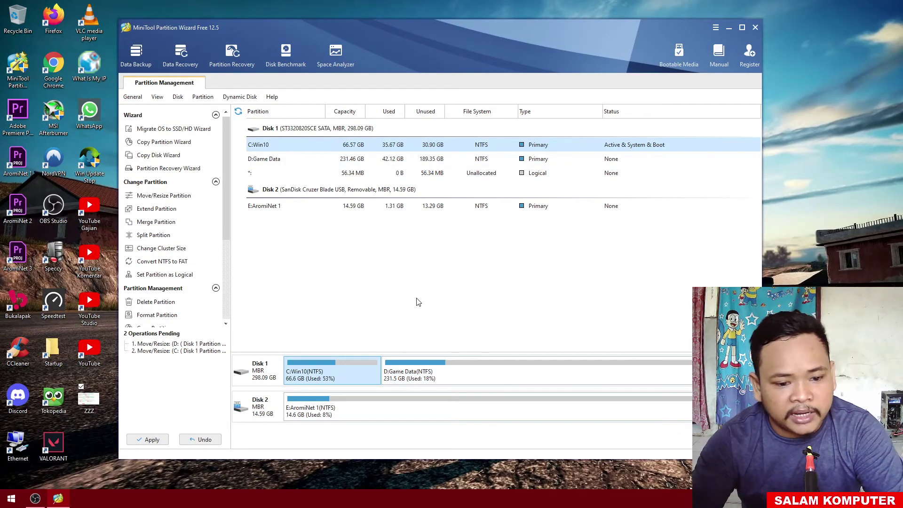
pyautogui.click(152, 441)
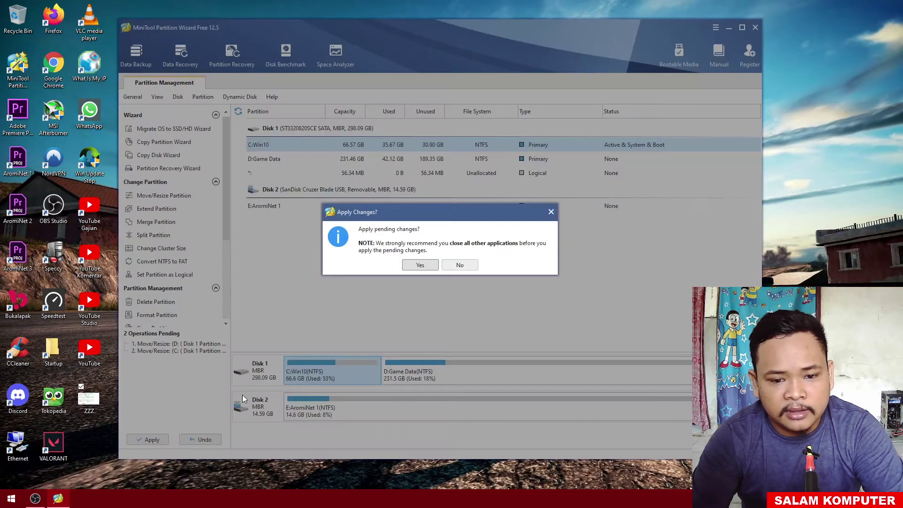
pyautogui.click(417, 266)
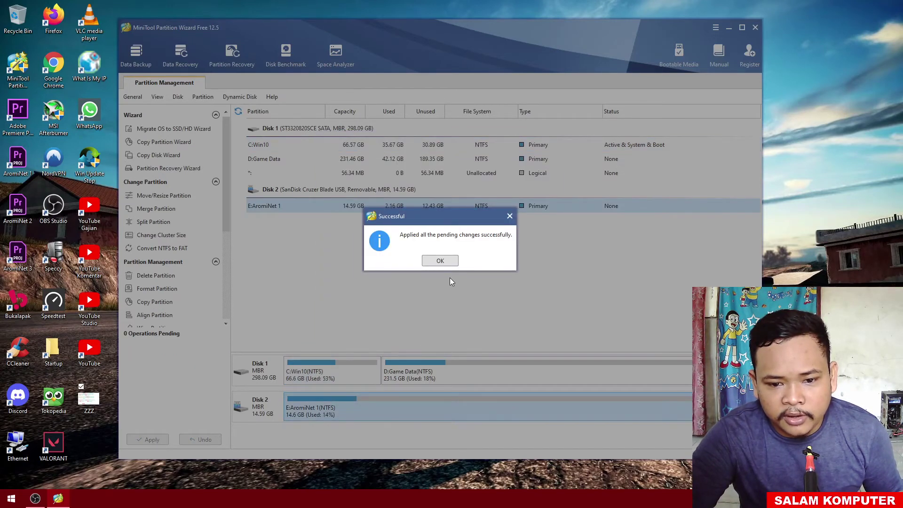
pyautogui.click(444, 262)
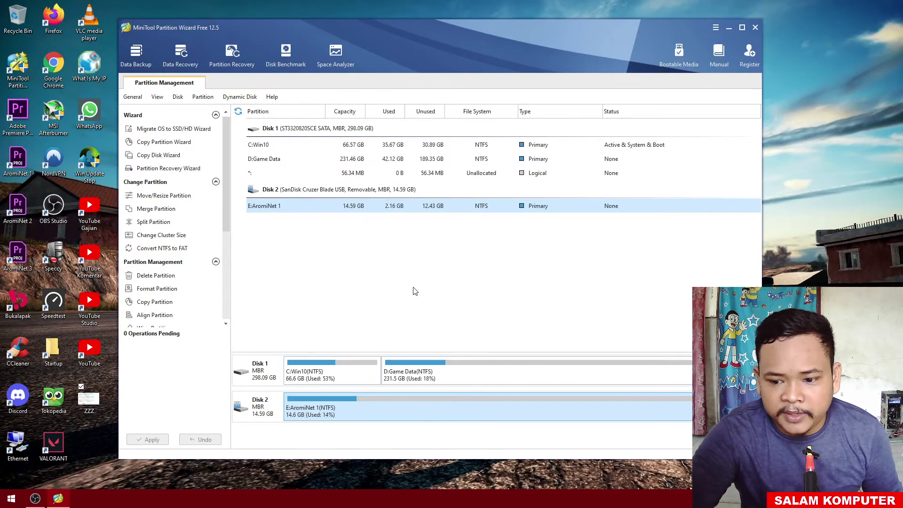
# Check the resized Game Data (D:) and Win10 (C:) partitions in the disk map and under This PC in File Explorer.
pyautogui.click(413, 368)
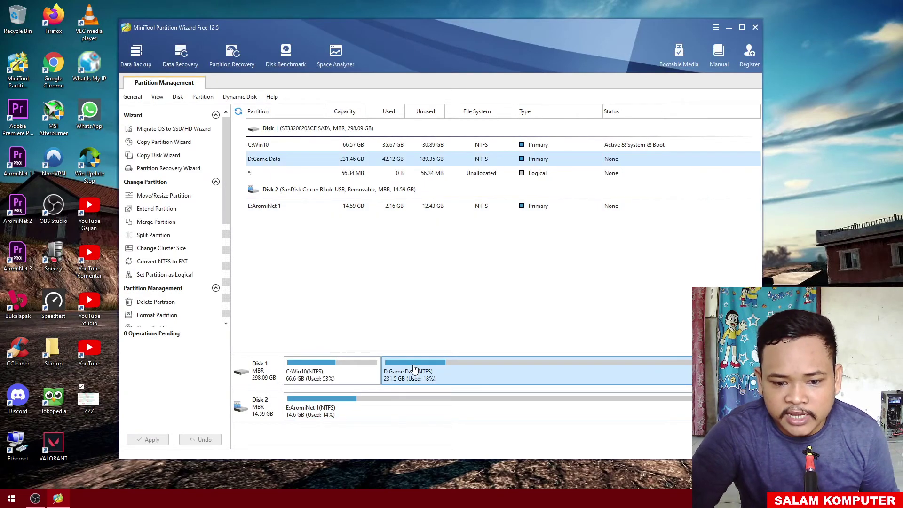
pyautogui.click(323, 372)
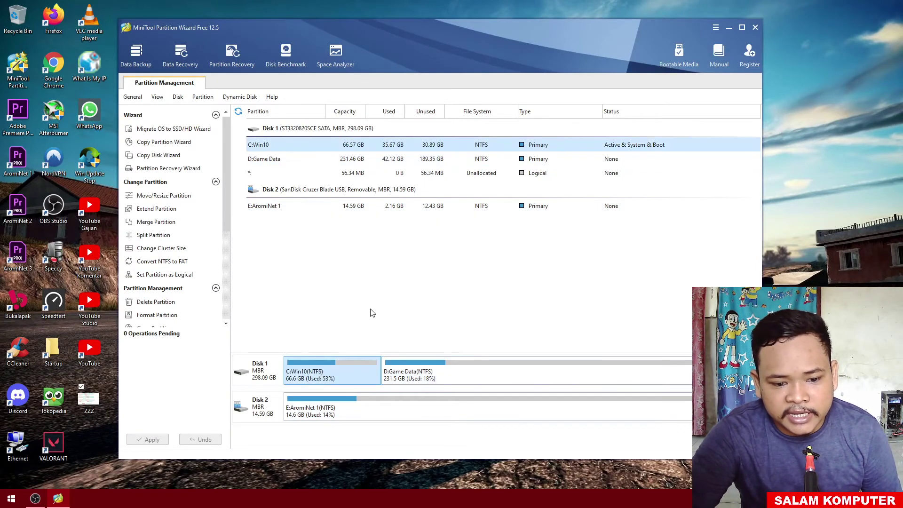
pyautogui.press('super+e')
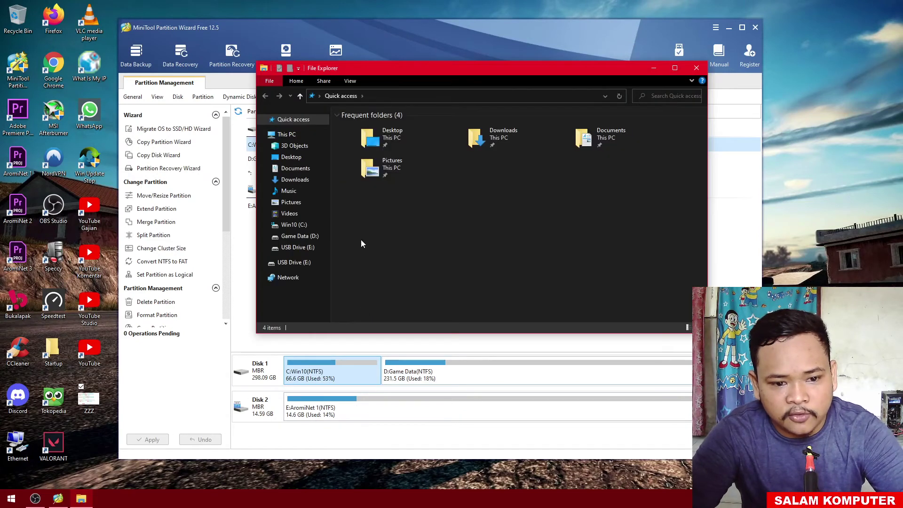
pyautogui.click(288, 134)
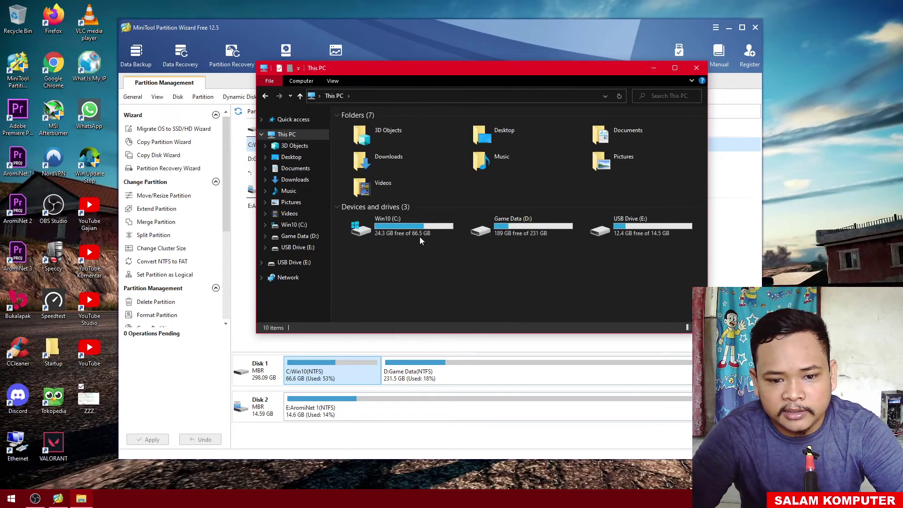
pyautogui.click(420, 236)
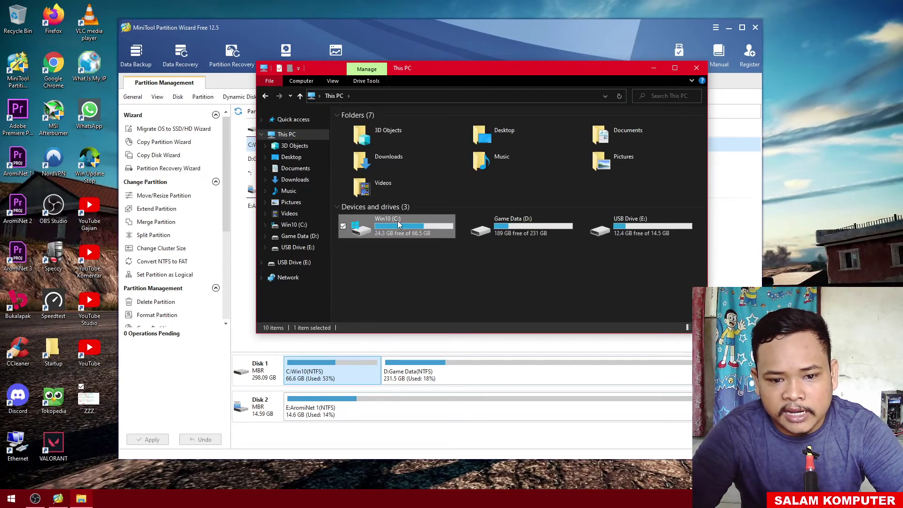
pyautogui.click(696, 68)
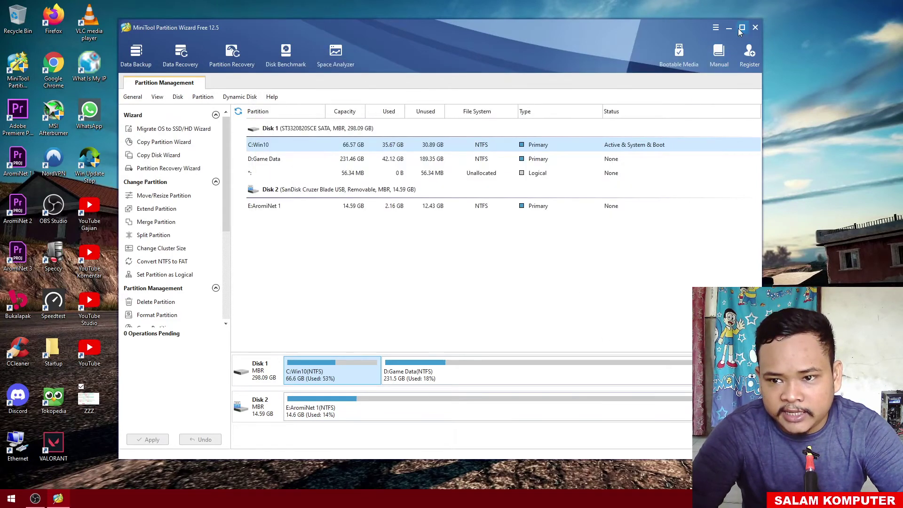
# Move the Partition Wizard window to uncover the whole disk map, and select the 56 MB unallocated space at the end of Disk 1.
pyautogui.click(742, 28)
pyautogui.click(880, 14)
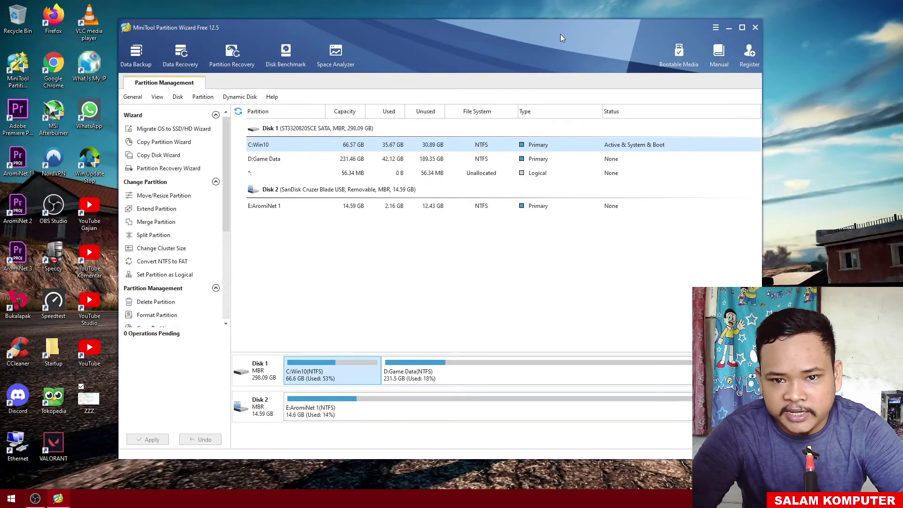
pyautogui.moveTo(560, 30); pyautogui.dragTo(463, 21)
pyautogui.click(632, 371)
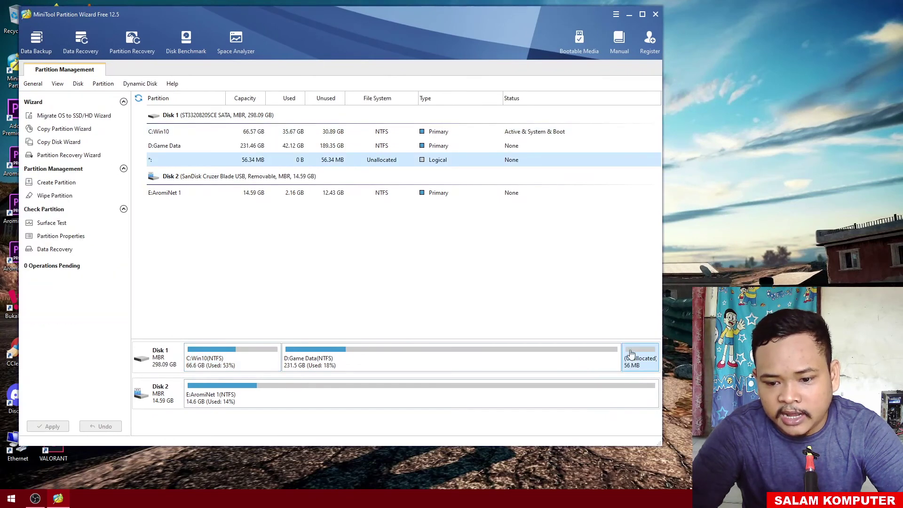
# Resize Game Data (D:) to 231.52 GB to absorb the unallocated space after it, and apply the pending change.
pyautogui.rightClick(575, 360)
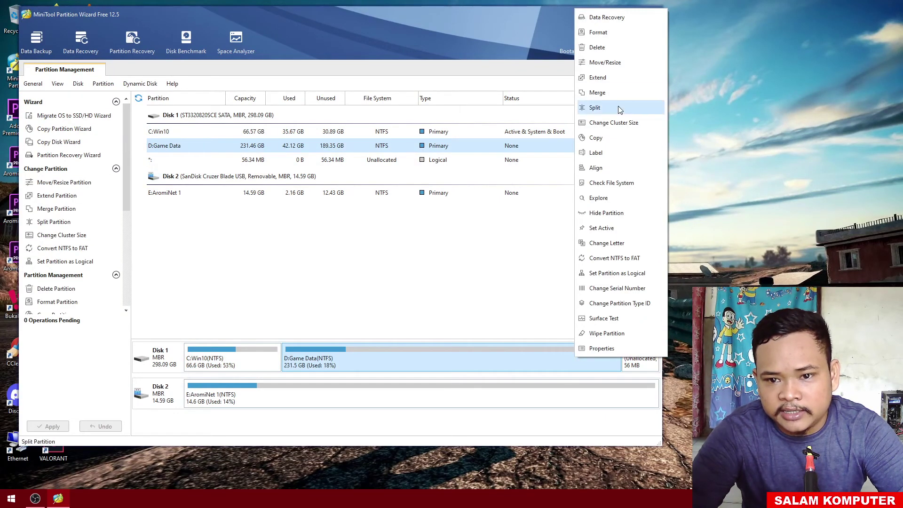
pyautogui.click(607, 66)
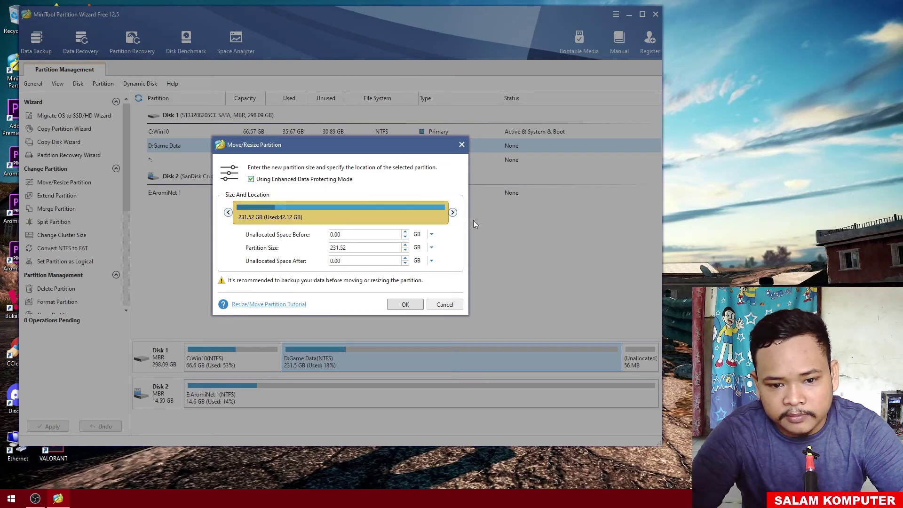
pyautogui.click(405, 304)
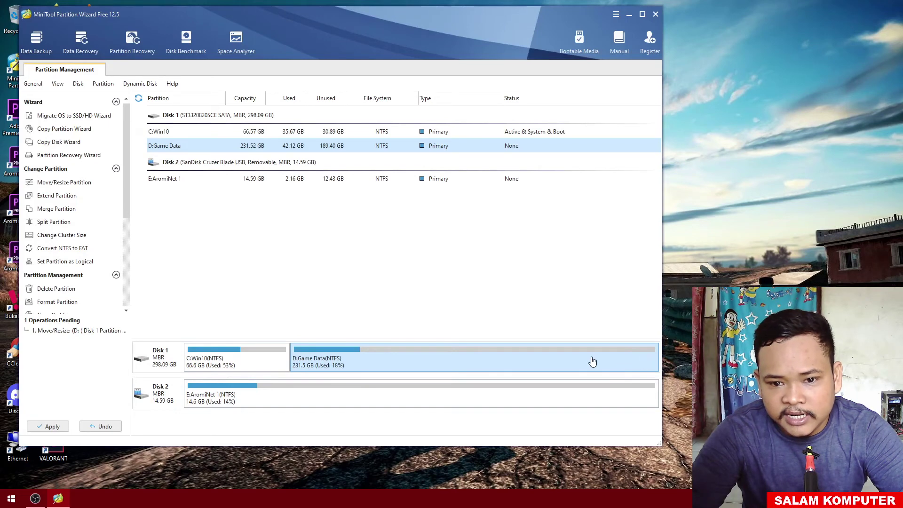
pyautogui.click(52, 426)
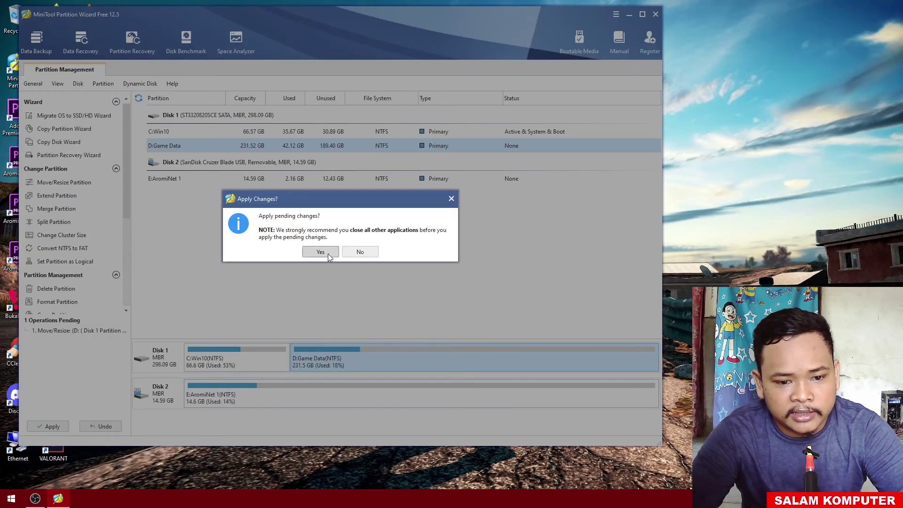
pyautogui.click(320, 252)
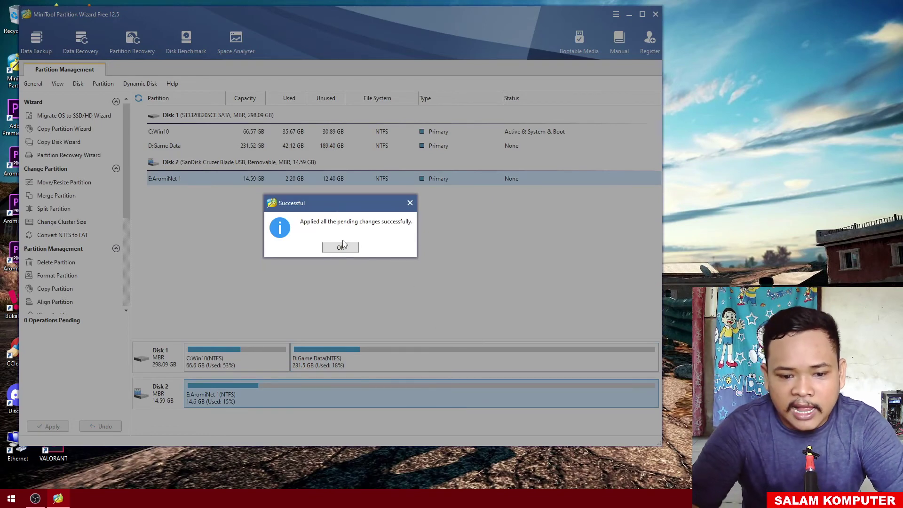
# Acknowledge the applied changes and move the Partition Wizard window toward the middle of the desktop.
pyautogui.click(341, 246)
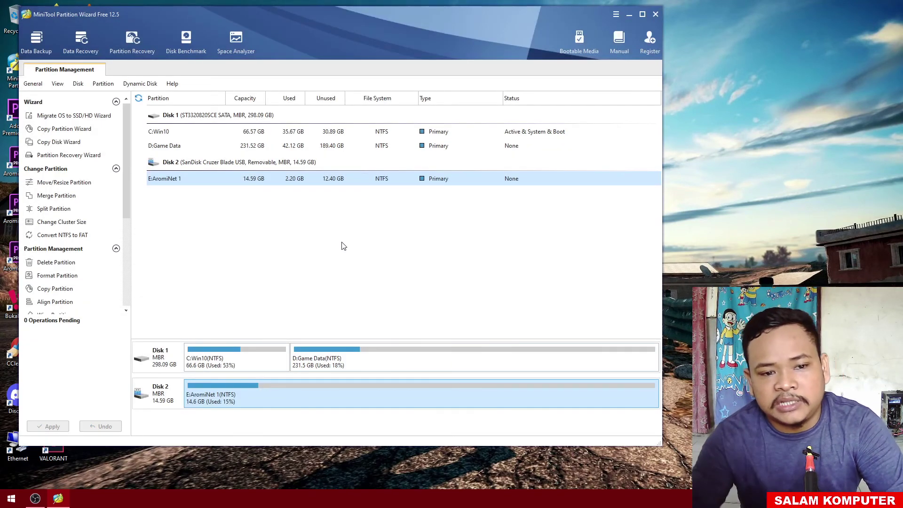
pyautogui.moveTo(242, 19); pyautogui.dragTo(342, 30)
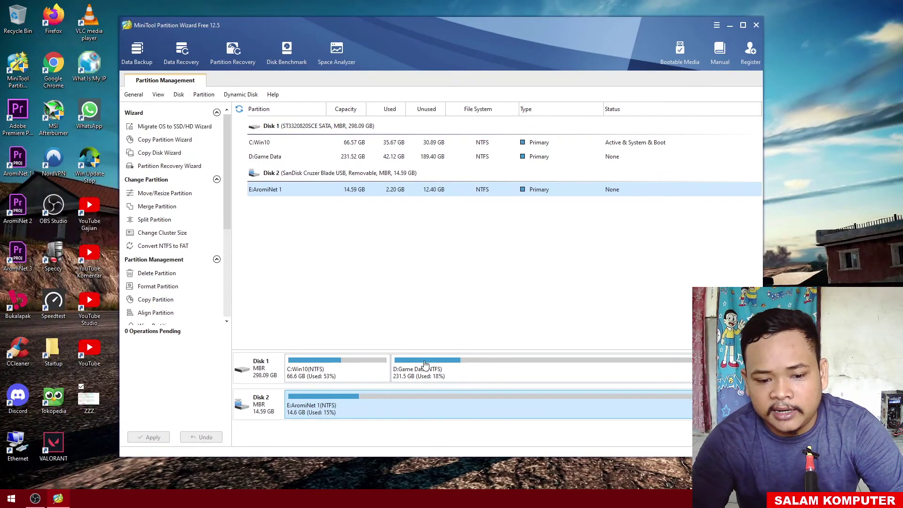
# Queue a resize of Win10 (C:) to 52.62 GB, leaving 13.95 GB unallocated before Game Data (D:).
pyautogui.rightClick(366, 376)
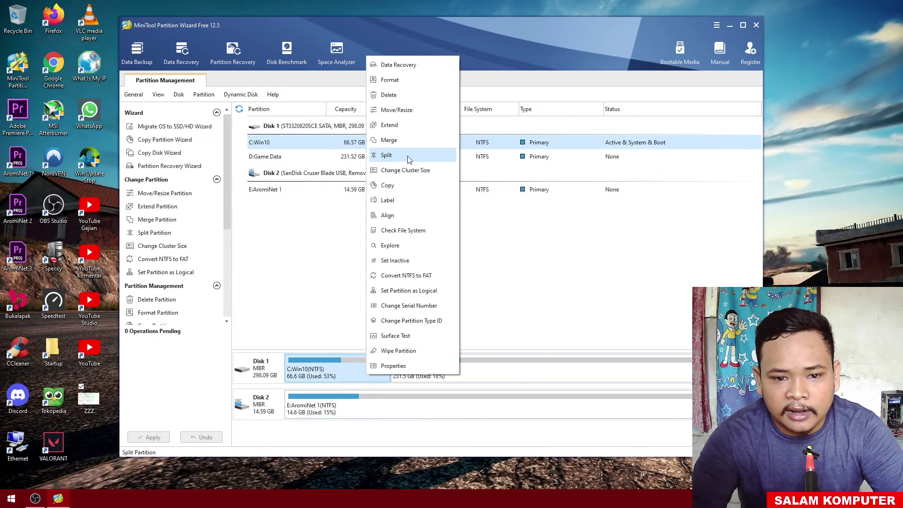
pyautogui.click(403, 109)
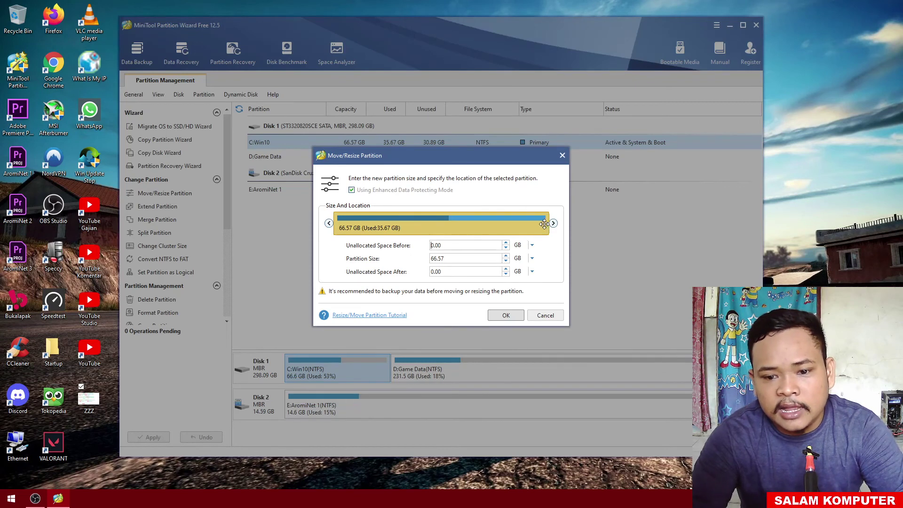
pyautogui.moveTo(549, 221); pyautogui.dragTo(506, 222)
pyautogui.click(504, 316)
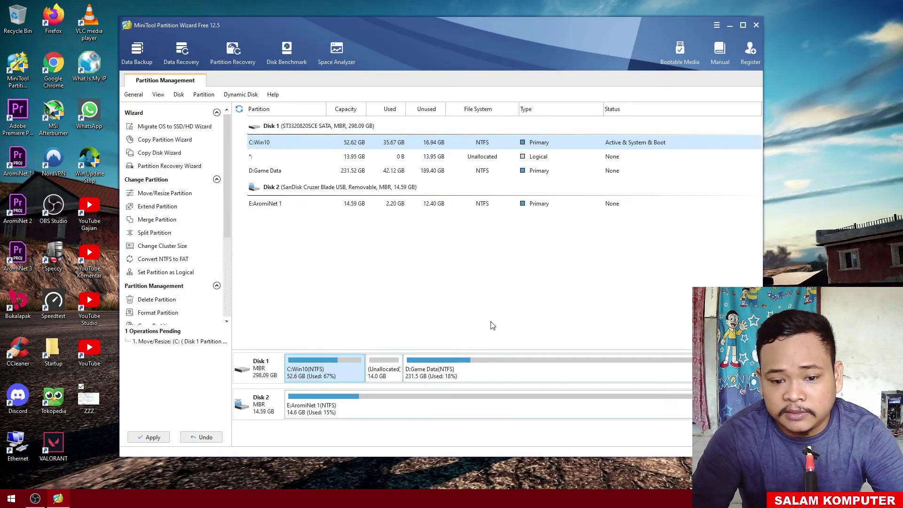
# View the Move/Resize settings of Game Data (D:), cancel them, and undo the pending resize of Win10 (C:).
pyautogui.click(427, 376)
pyautogui.rightClick(418, 362)
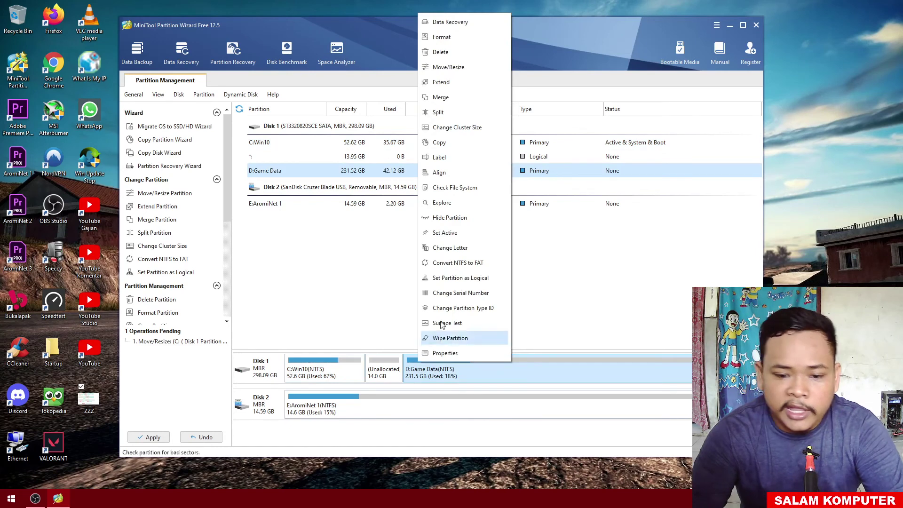
pyautogui.click(455, 67)
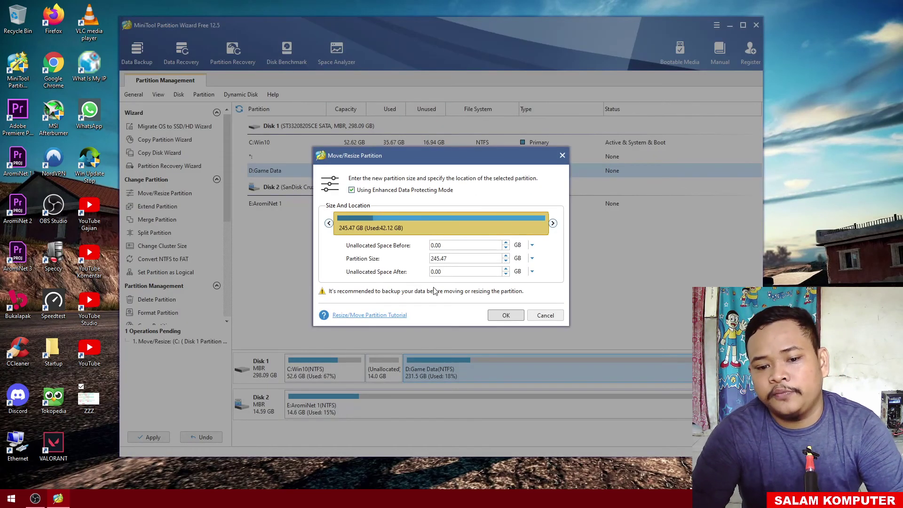
pyautogui.click(543, 315)
pyautogui.click(206, 437)
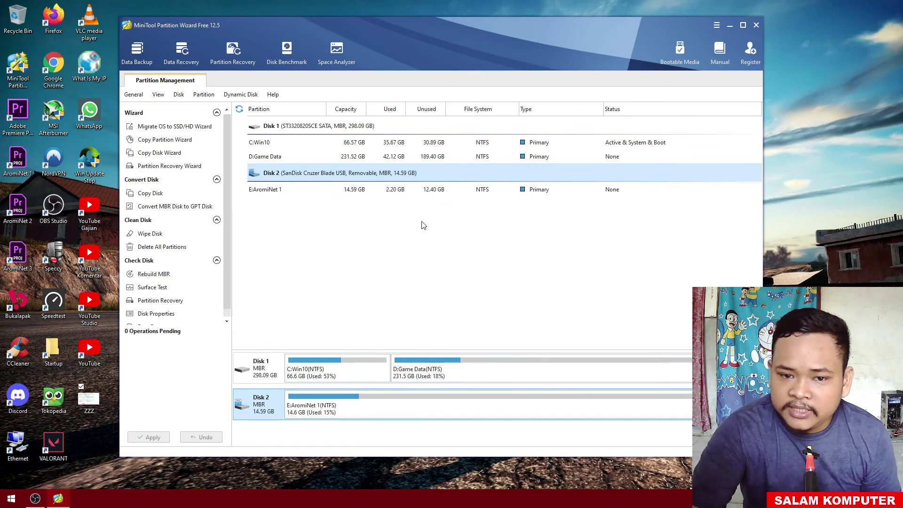
# Inspect Game Data (D:) and Win10 (C:) in the Disk 1 map, and review the diagram ZZZ.png in Photos.
pyautogui.click(449, 379)
pyautogui.click(357, 372)
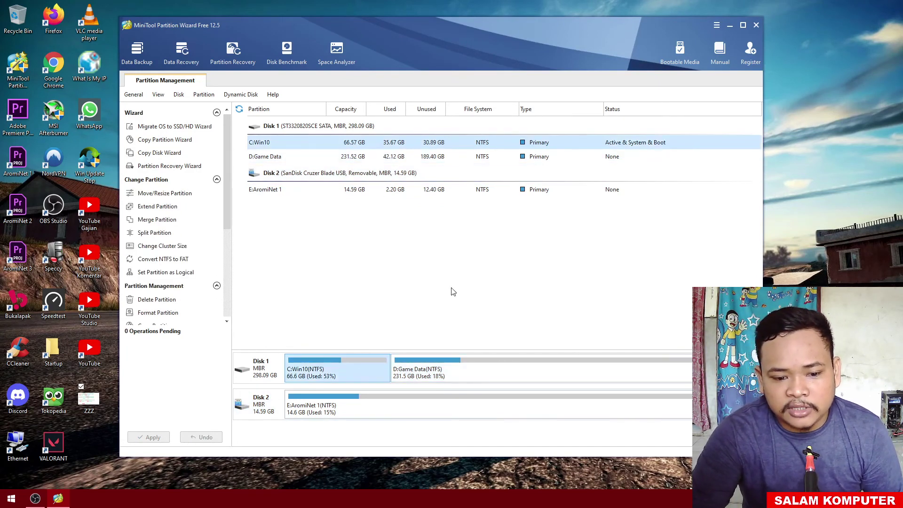
pyautogui.moveTo(551, 33); pyautogui.dragTo(581, 22)
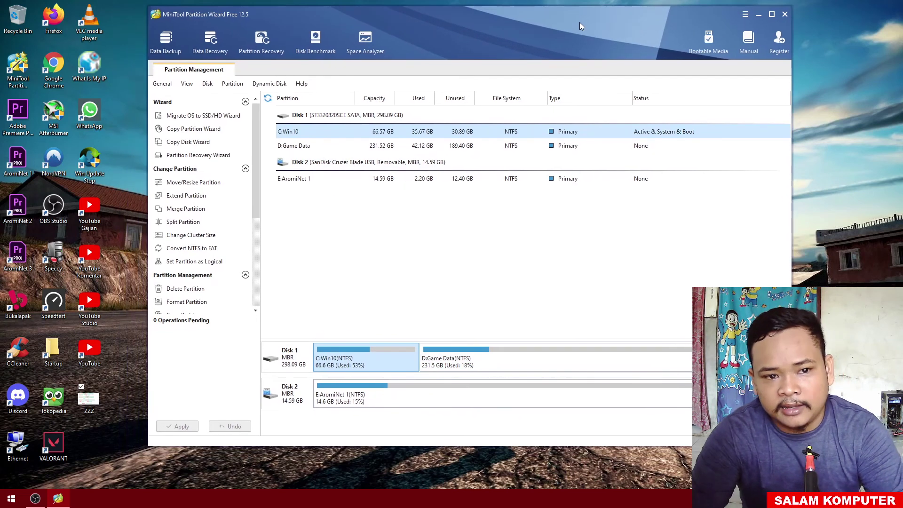
pyautogui.doubleClick(96, 401)
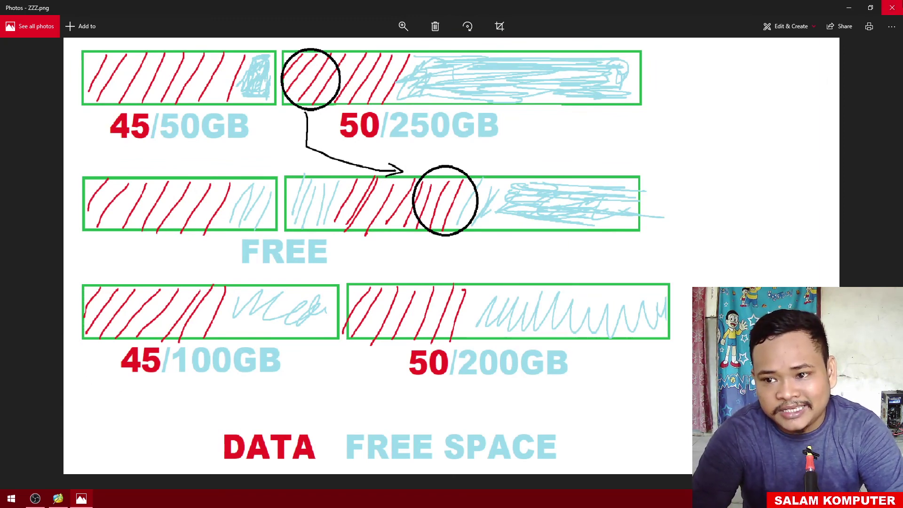
pyautogui.click(892, 8)
# Check the drives under This PC in File Explorer, and select Game Data (D:) in the Partition Wizard disk map.
pyautogui.press('super+e')
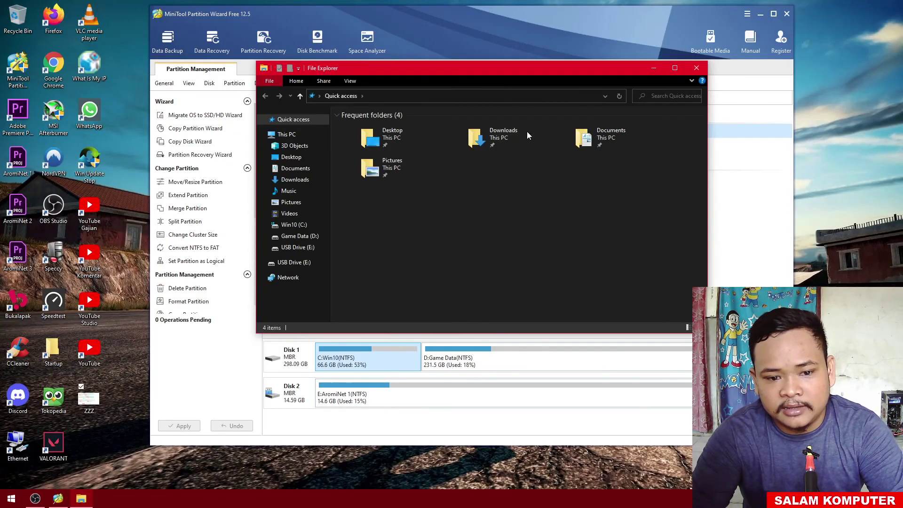
pyautogui.click(300, 136)
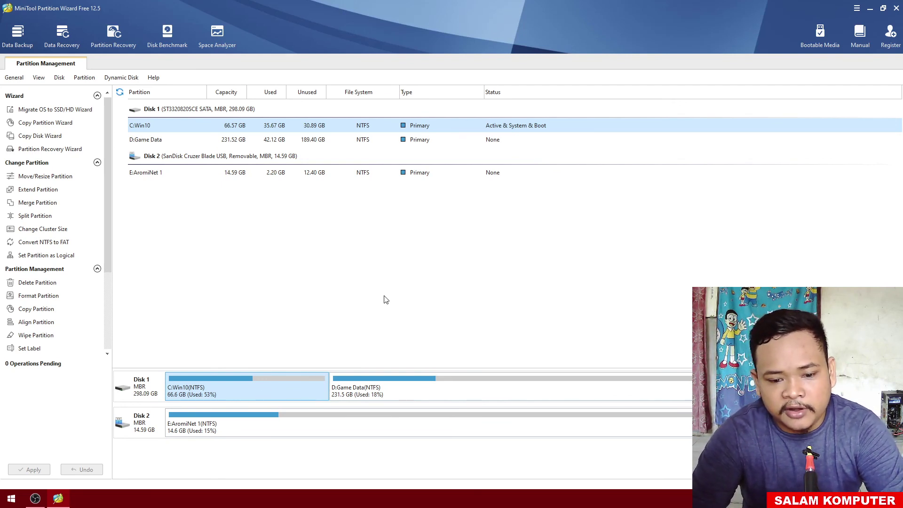
pyautogui.click(391, 384)
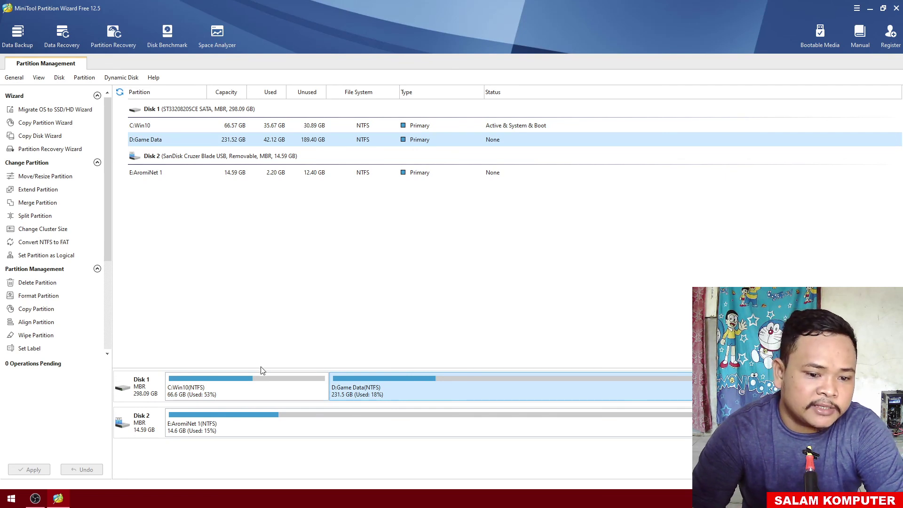